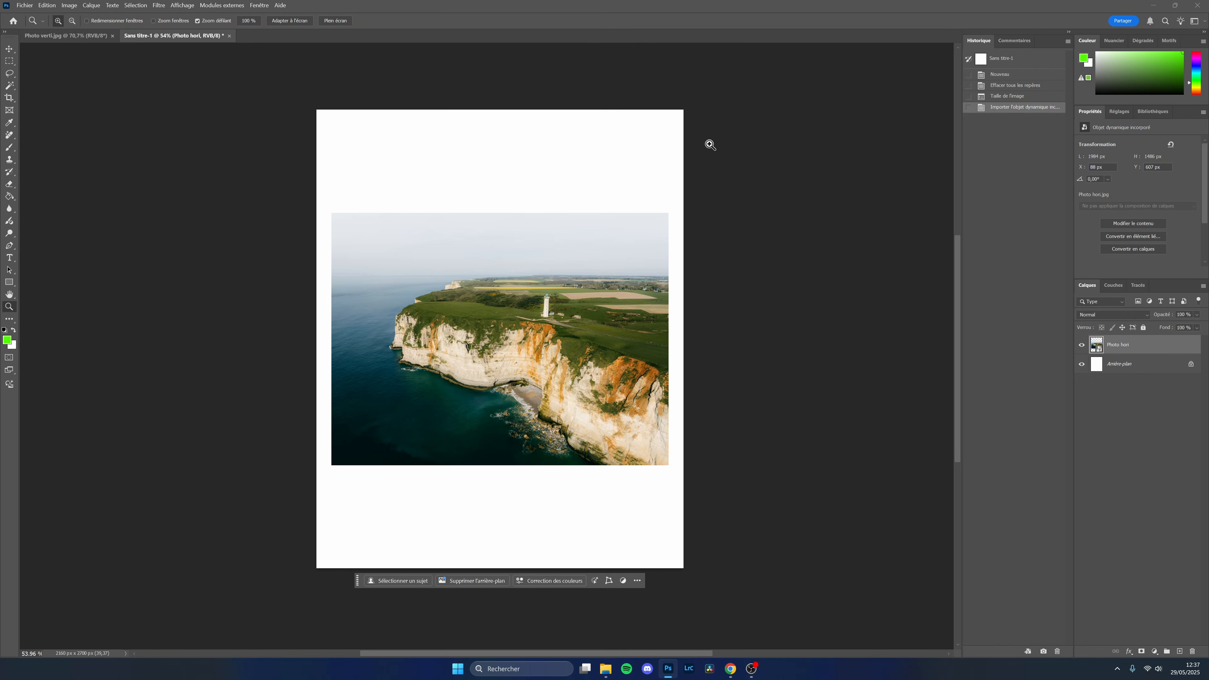
# Import Photo hori from the Photos folder a second time and place its layer directly below the existing photo layer
pyautogui.hotkey('alt', 'Tab')
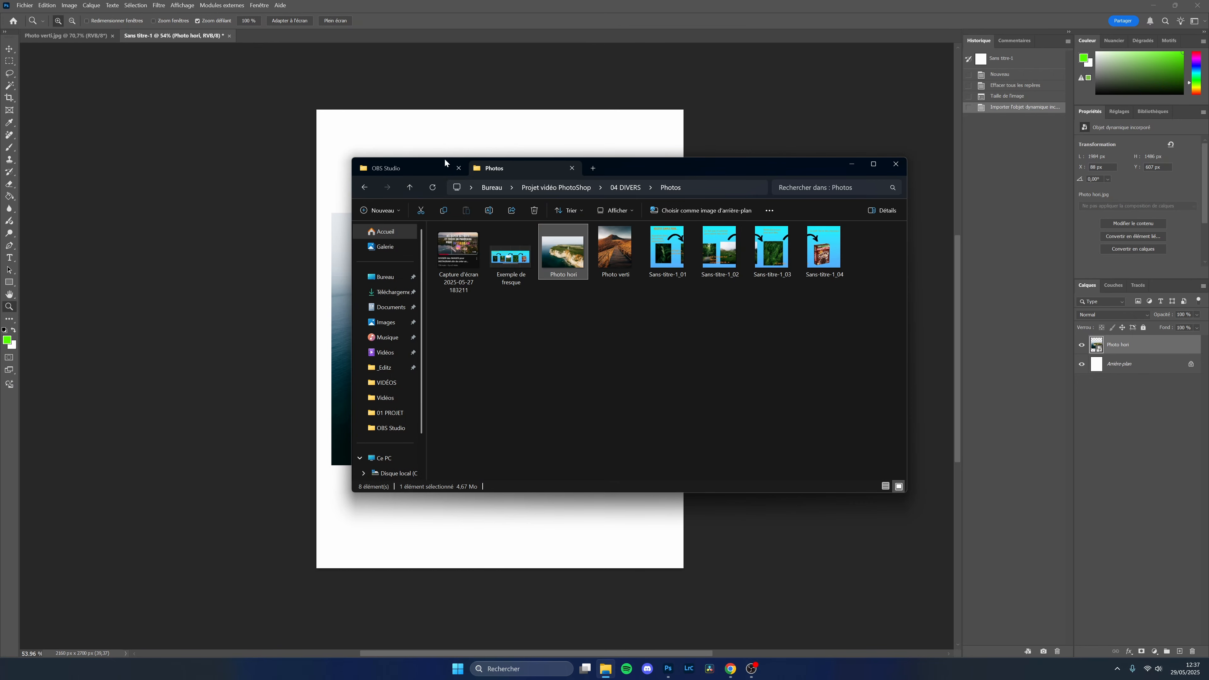
pyautogui.moveTo(445, 163); pyautogui.dragTo(429, 203)
pyautogui.moveTo(1159, 349); pyautogui.dragTo(1129, 374)
pyautogui.press('z')
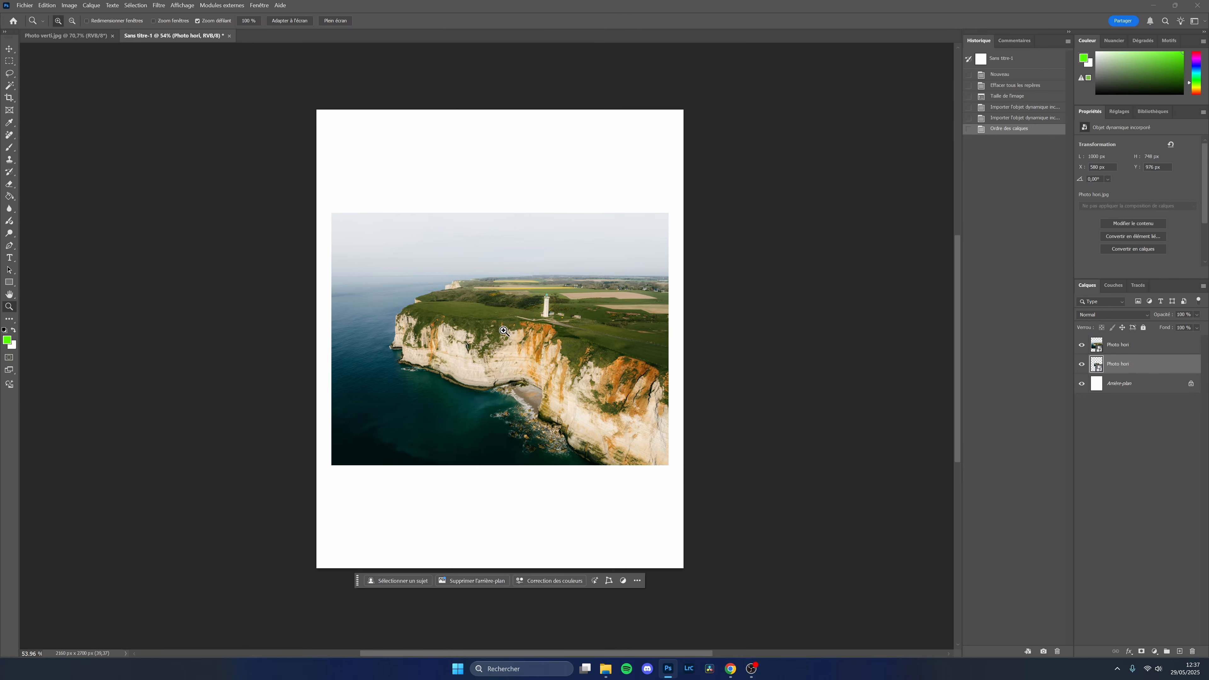
# Scale the lower Photo hori copy proportionally to 3604 × 2700 px so it fills the canvas height
pyautogui.hotkey('ctrl', 't')
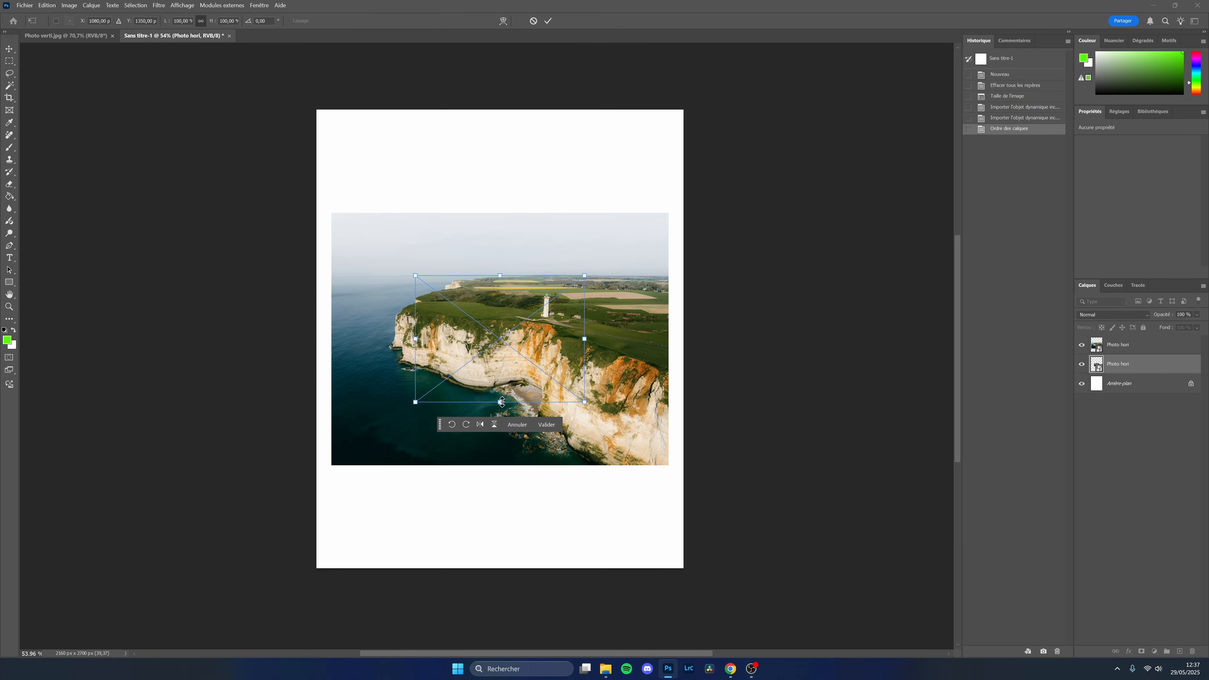
pyautogui.moveTo(500, 402); pyautogui.dragTo(548, 572)
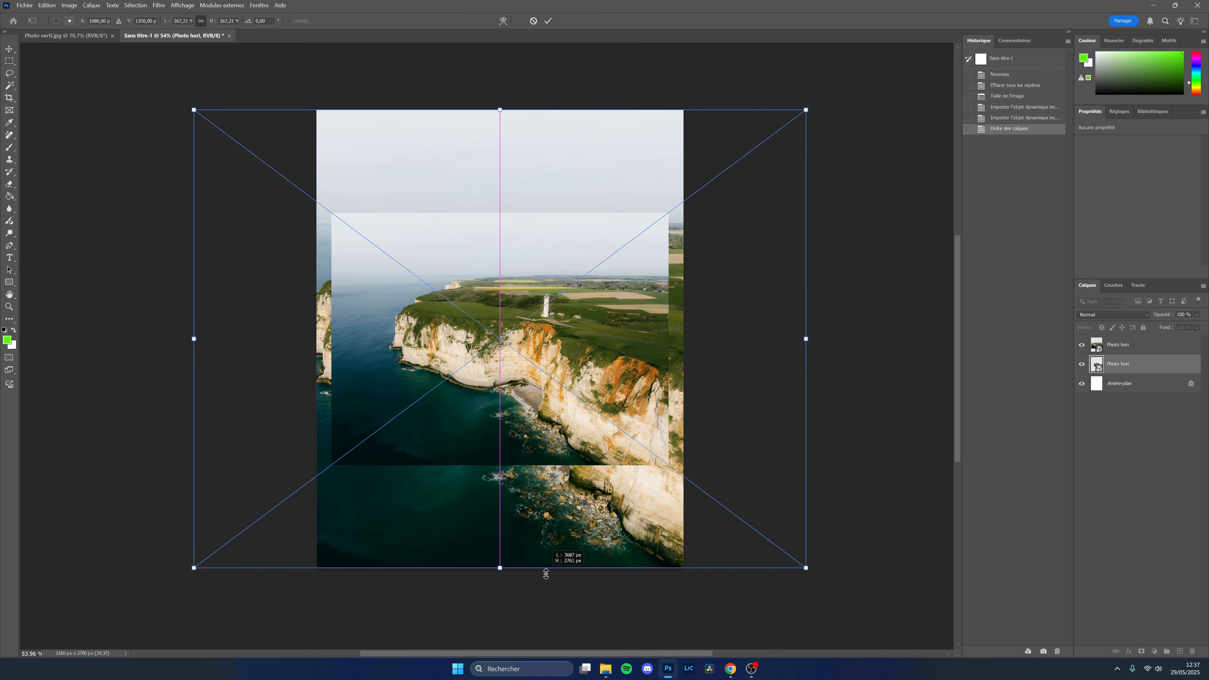
pyautogui.press('Return')
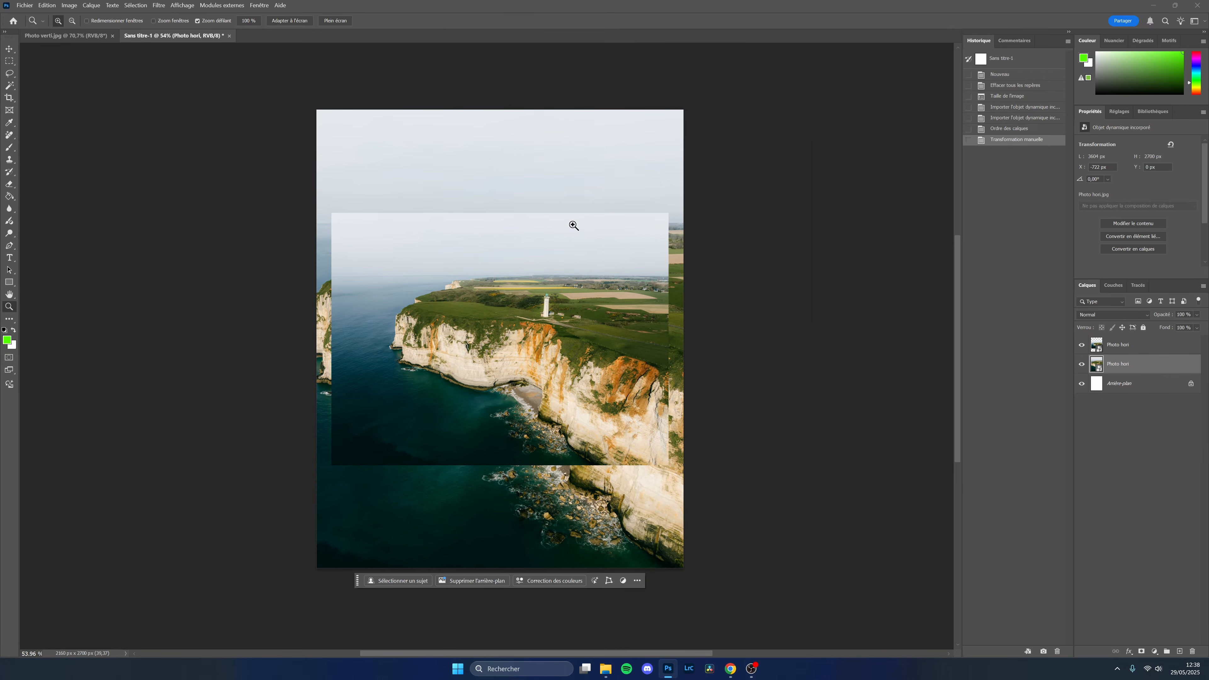
# Add a Brightness/Contrast adjustment layer above the lower photo and slightly reduce its brightness
pyautogui.click(1154, 651)
pyautogui.click(1126, 512)
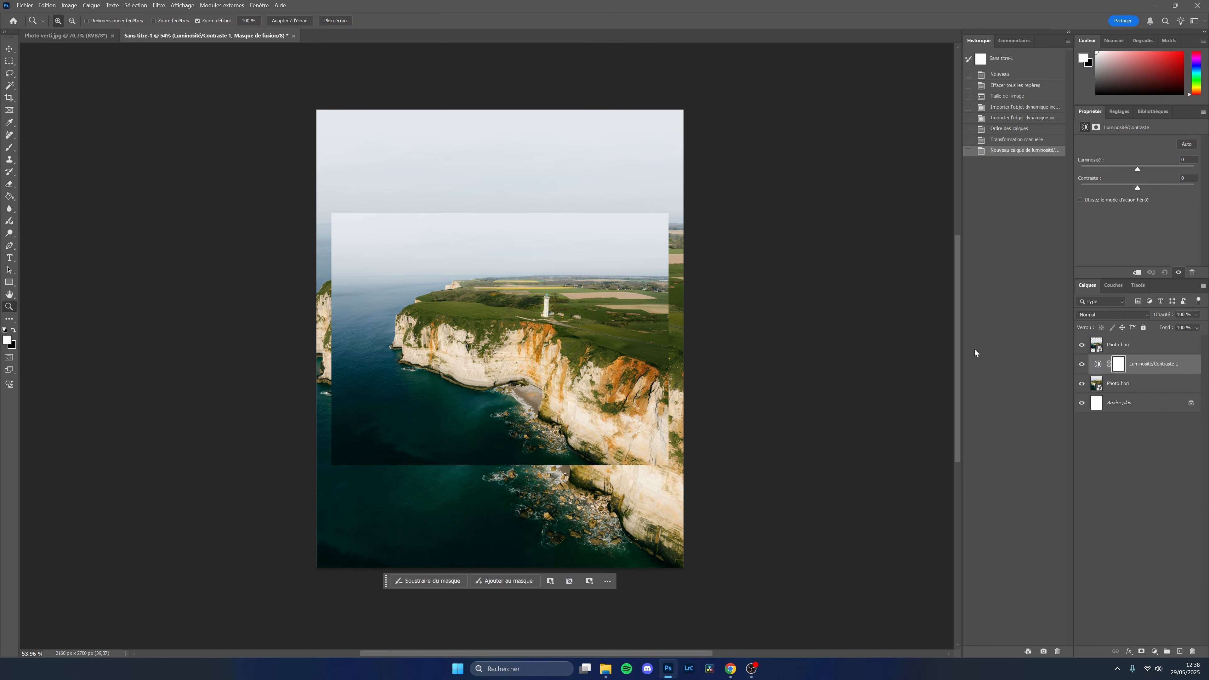
pyautogui.moveTo(1137, 170)
pyautogui.mouseDown()
pyautogui.moveTo(1106, 167)
pyautogui.moveTo(1128, 169)
pyautogui.mouseUp()
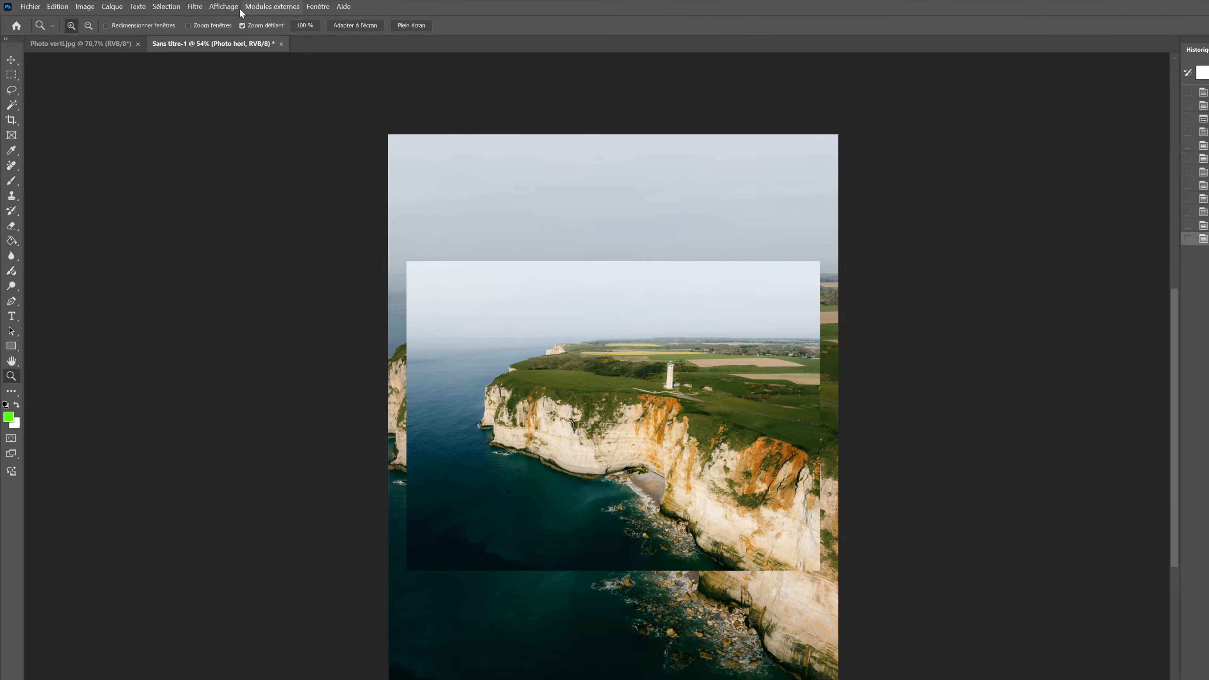
# Apply a Gaussian blur with a radius of 23.5 pixels to the lower Photo hori layer
pyautogui.click(183, 5)
pyautogui.moveTo(238, 8)
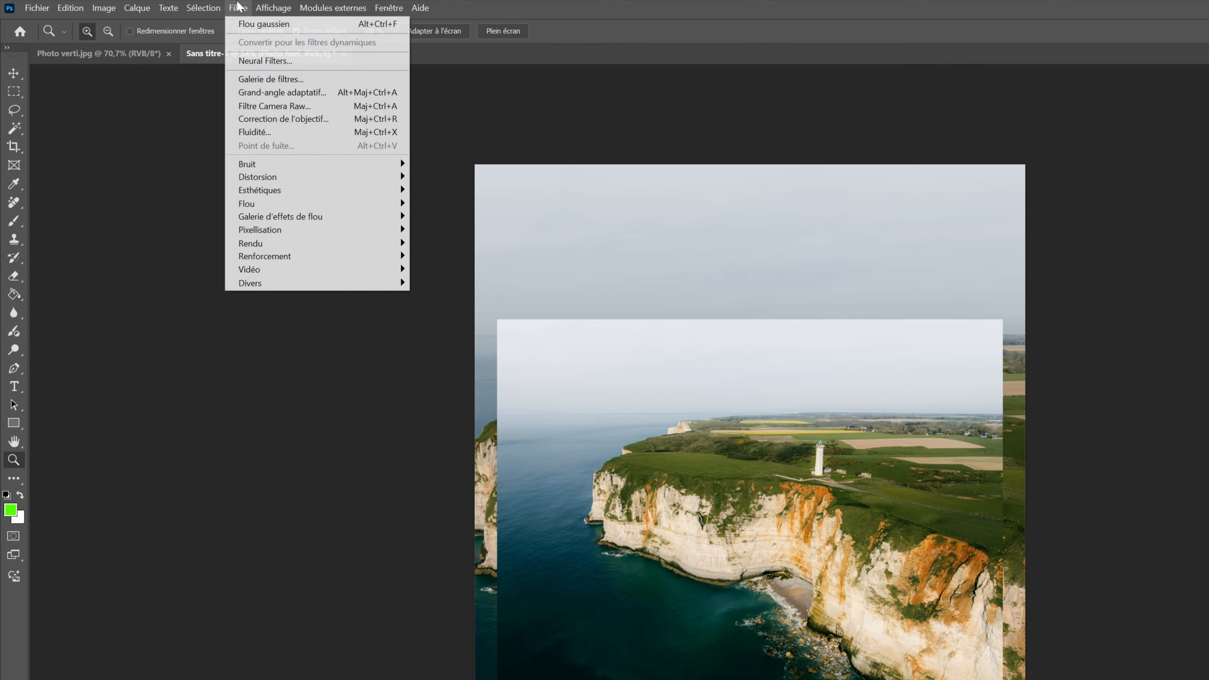
pyautogui.moveTo(329, 205)
pyautogui.click(470, 271)
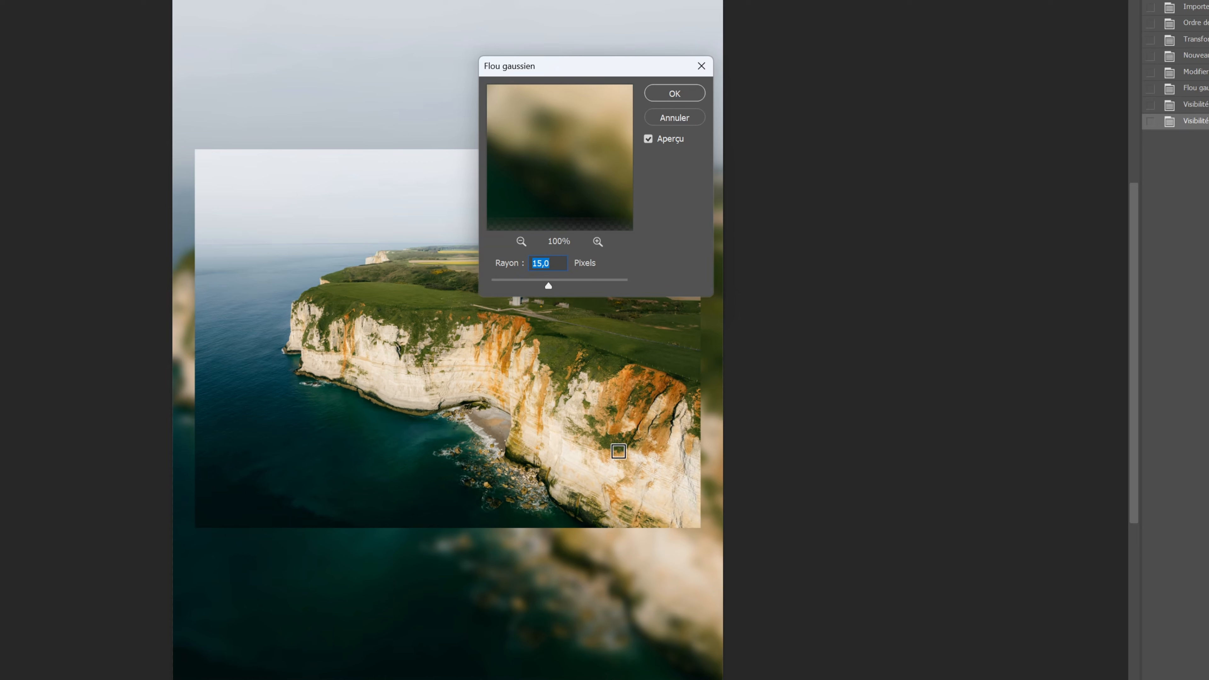
pyautogui.moveTo(549, 286); pyautogui.dragTo(554, 284)
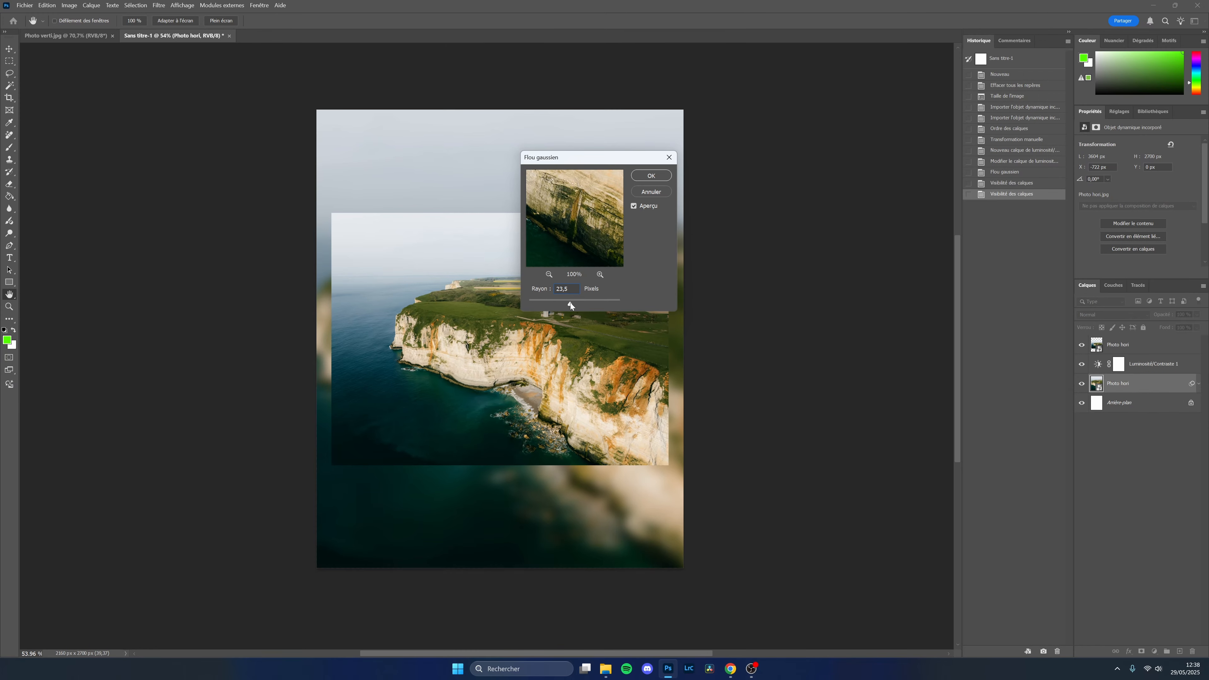
pyautogui.moveTo(570, 303); pyautogui.dragTo(570, 302)
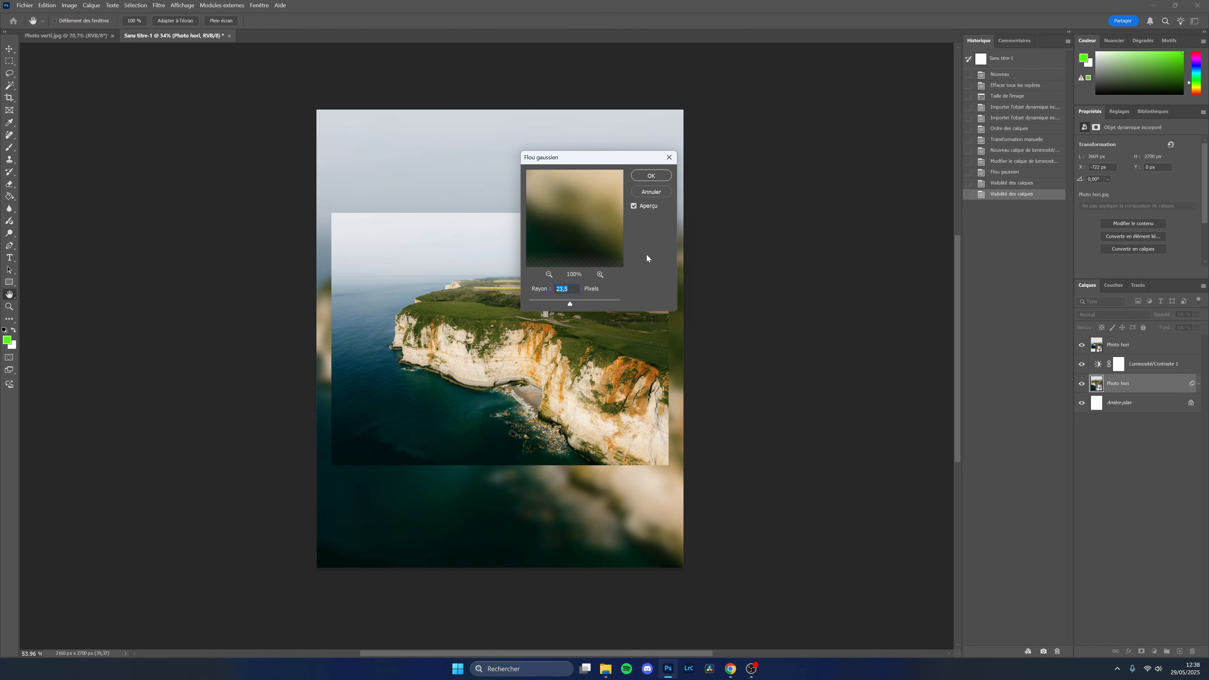
pyautogui.click(648, 176)
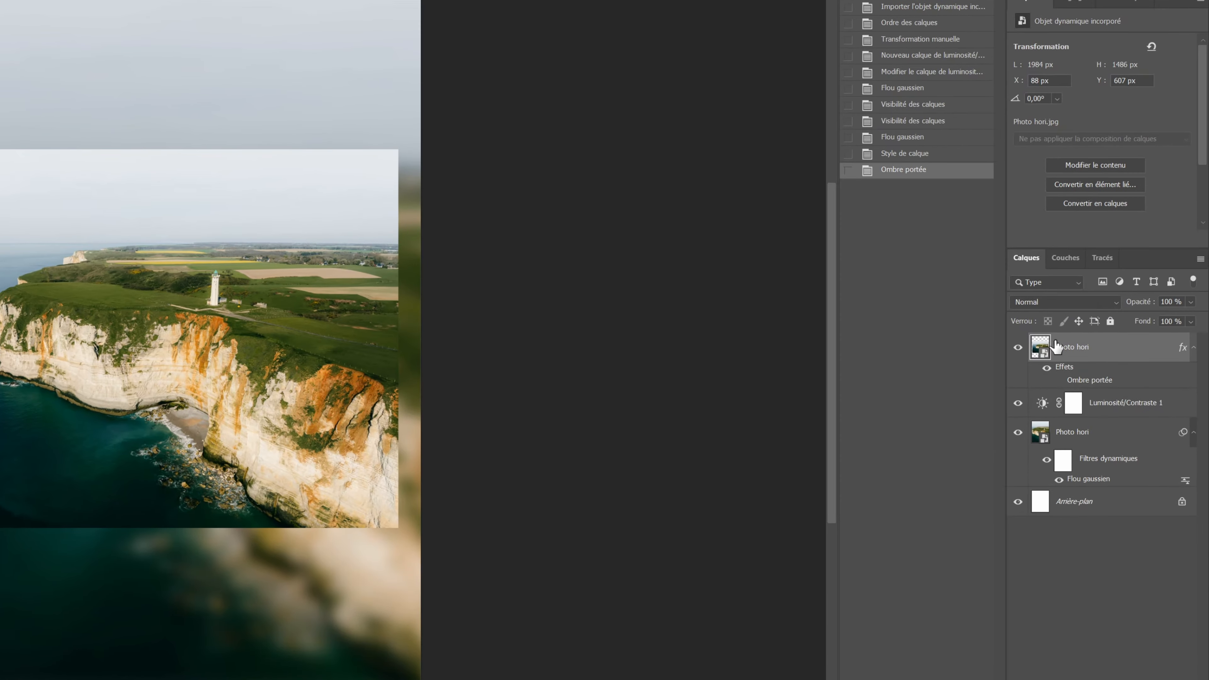
# Add a 5 px orange outside stroke to the upper Photo hori layer
pyautogui.doubleClick(1146, 347)
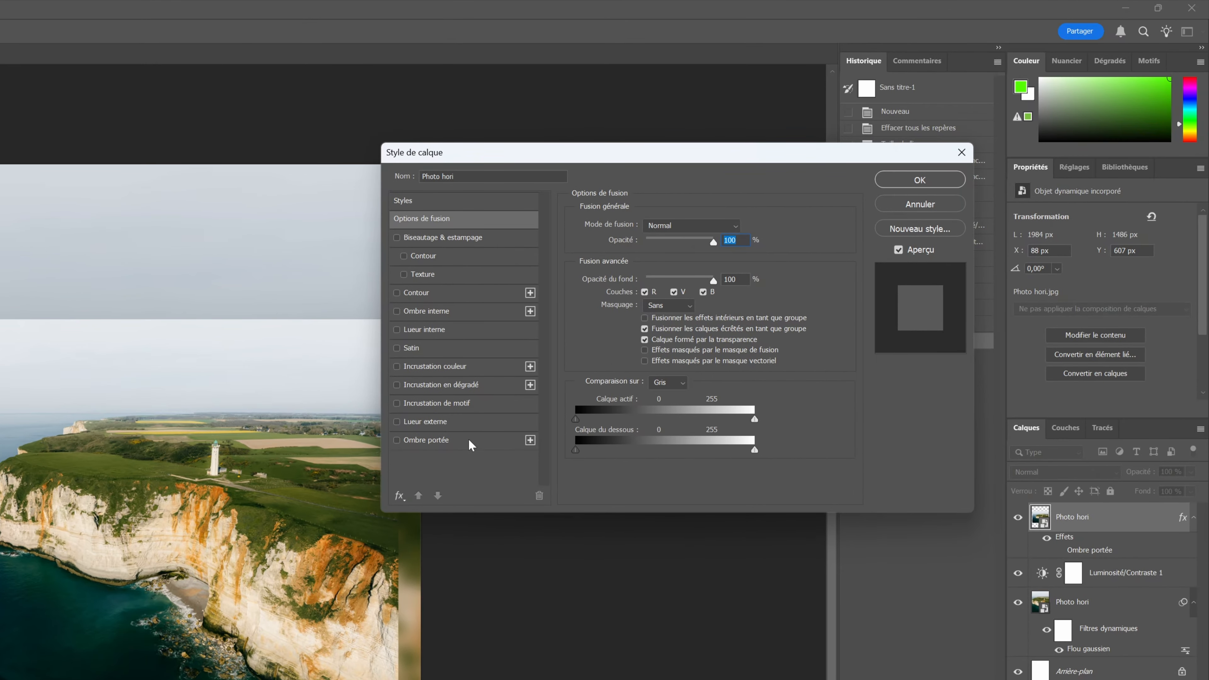
pyautogui.click(397, 292)
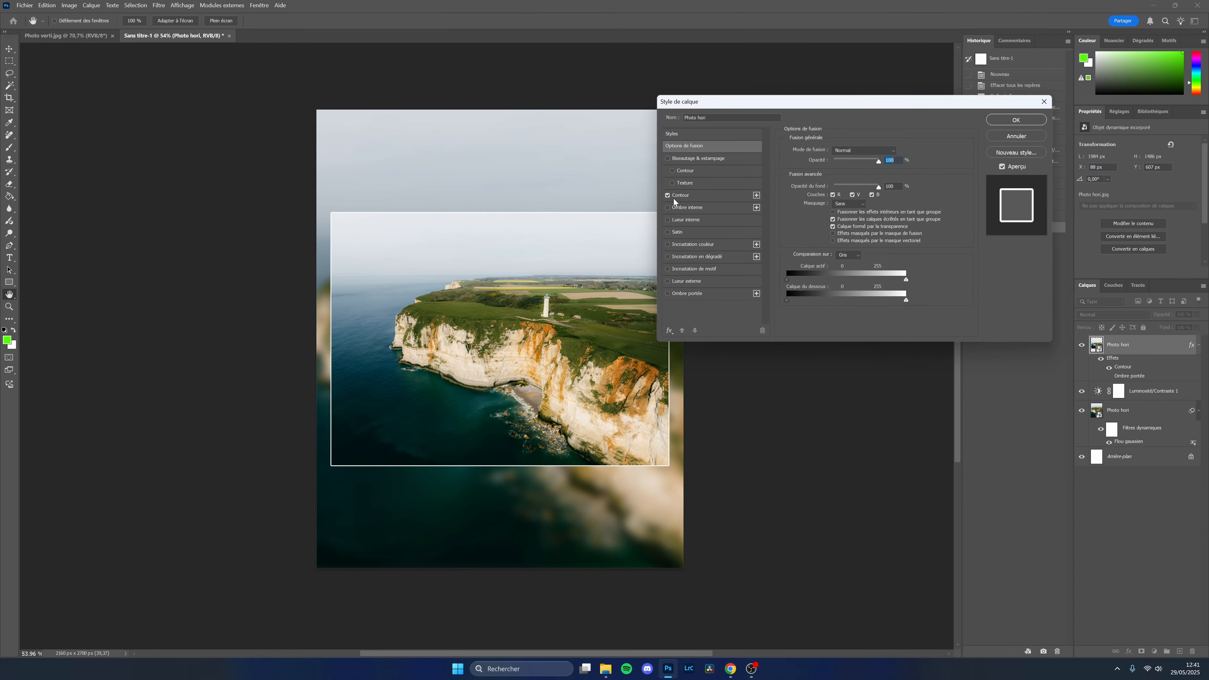
pyautogui.click(416, 292)
pyautogui.click(814, 220)
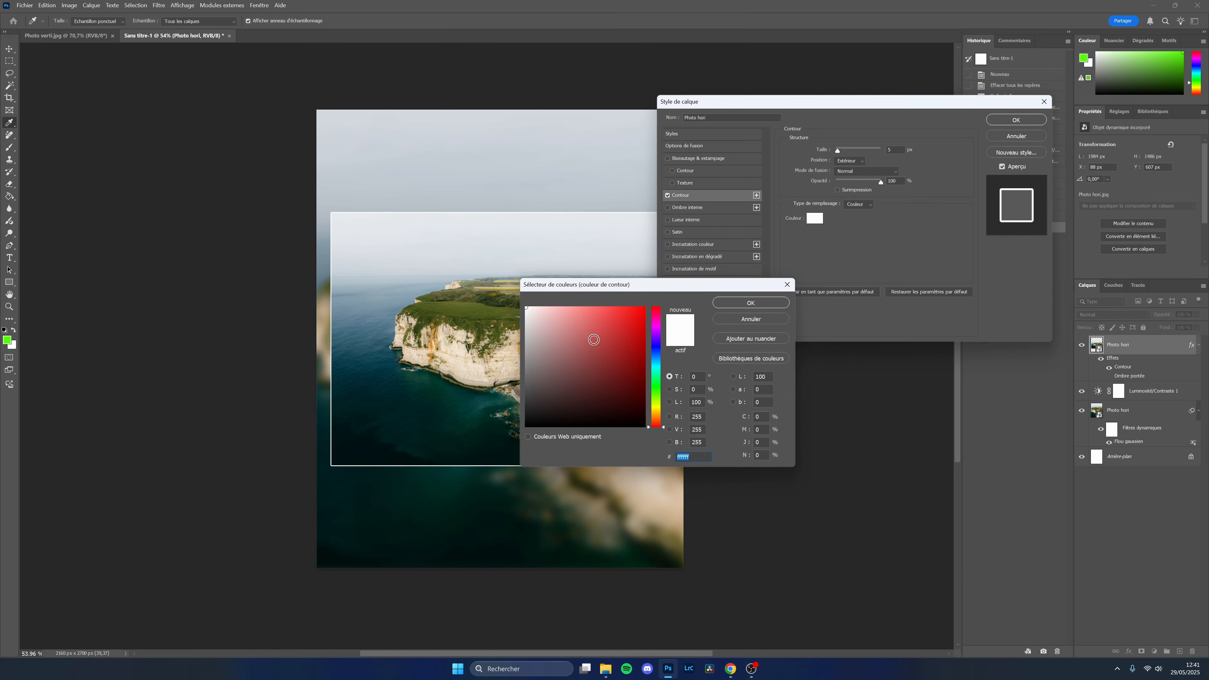
pyautogui.write('ff0000')
pyautogui.moveTo(662, 424)
pyautogui.mouseDown()
pyautogui.moveTo(662, 405)
pyautogui.moveTo(660, 416)
pyautogui.mouseUp()
pyautogui.click(751, 303)
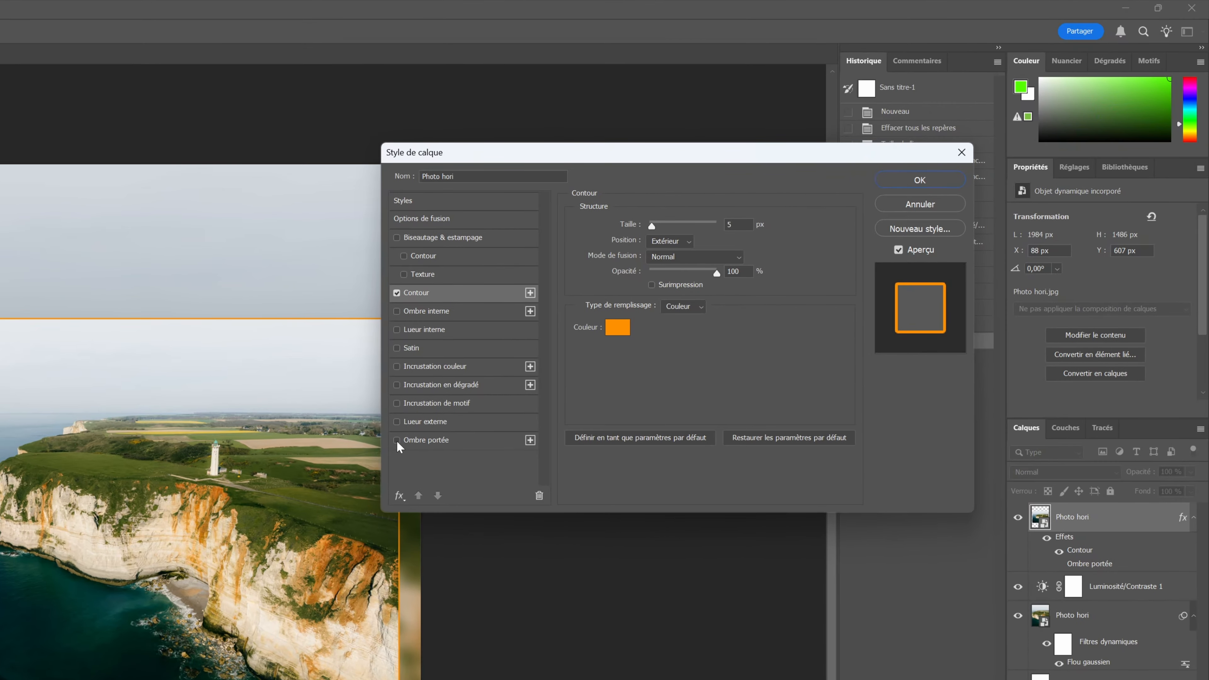
# Enable a drop shadow on the framed photo, adjust its opacity, and apply the layer style
pyautogui.click(667, 293)
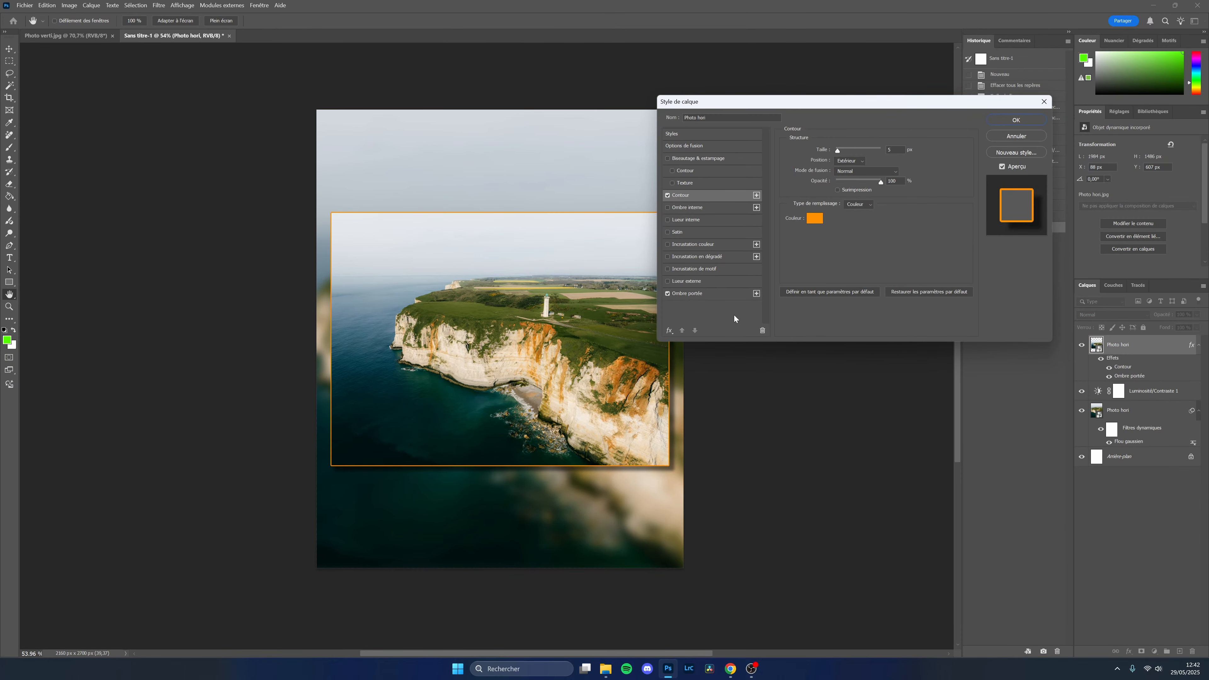
pyautogui.click(702, 296)
pyautogui.moveTo(851, 167)
pyautogui.mouseDown()
pyautogui.moveTo(867, 166)
pyautogui.moveTo(852, 165)
pyautogui.mouseUp()
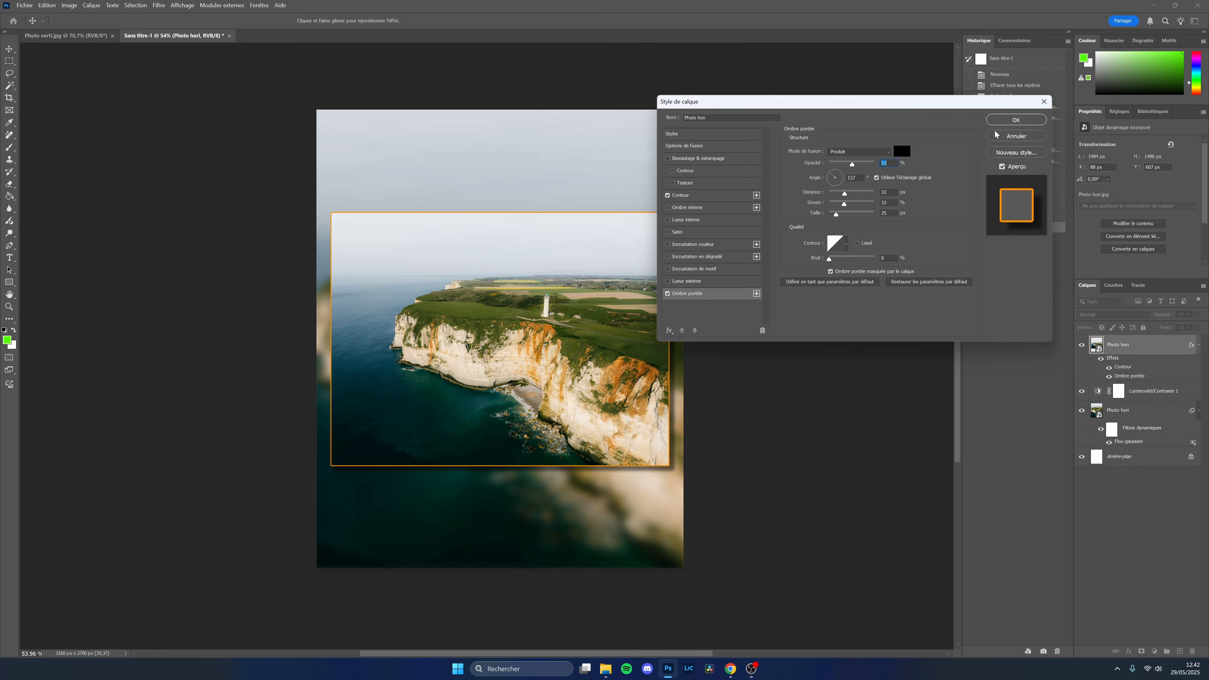
pyautogui.click(998, 120)
pyautogui.press('z')
# Flatten all layers into the background and try to save the document
pyautogui.hotkey('alt', ',')
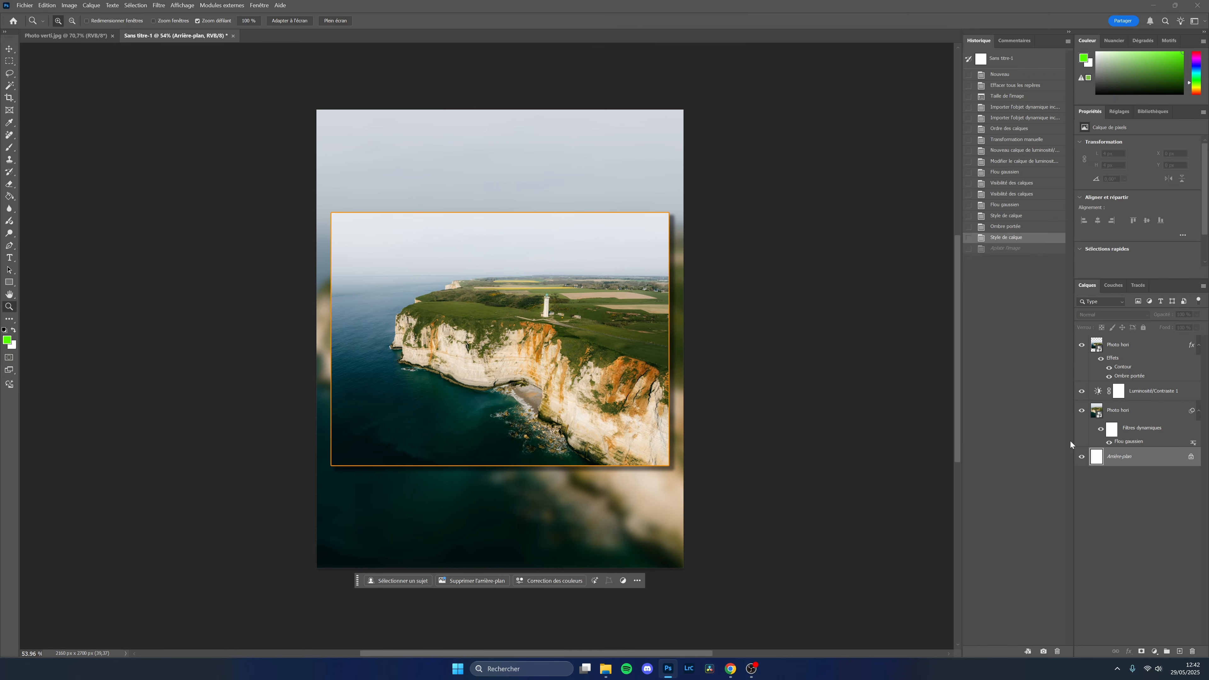
pyautogui.rightClick(1157, 464)
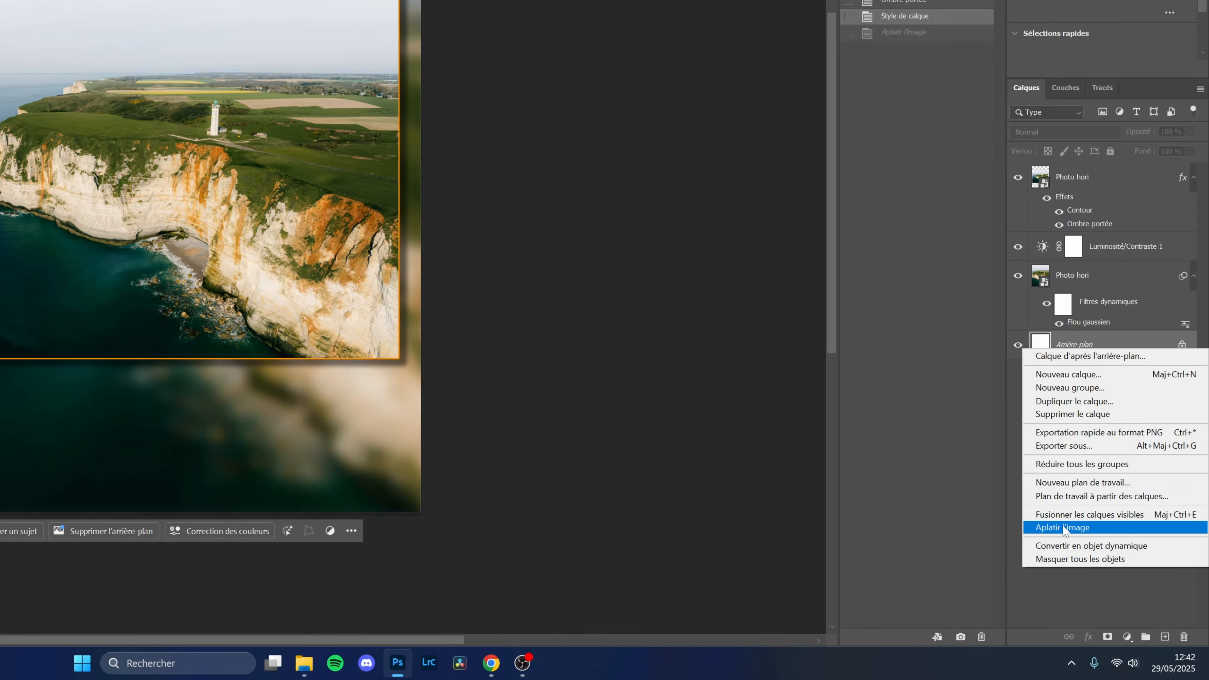
pyautogui.click(1063, 527)
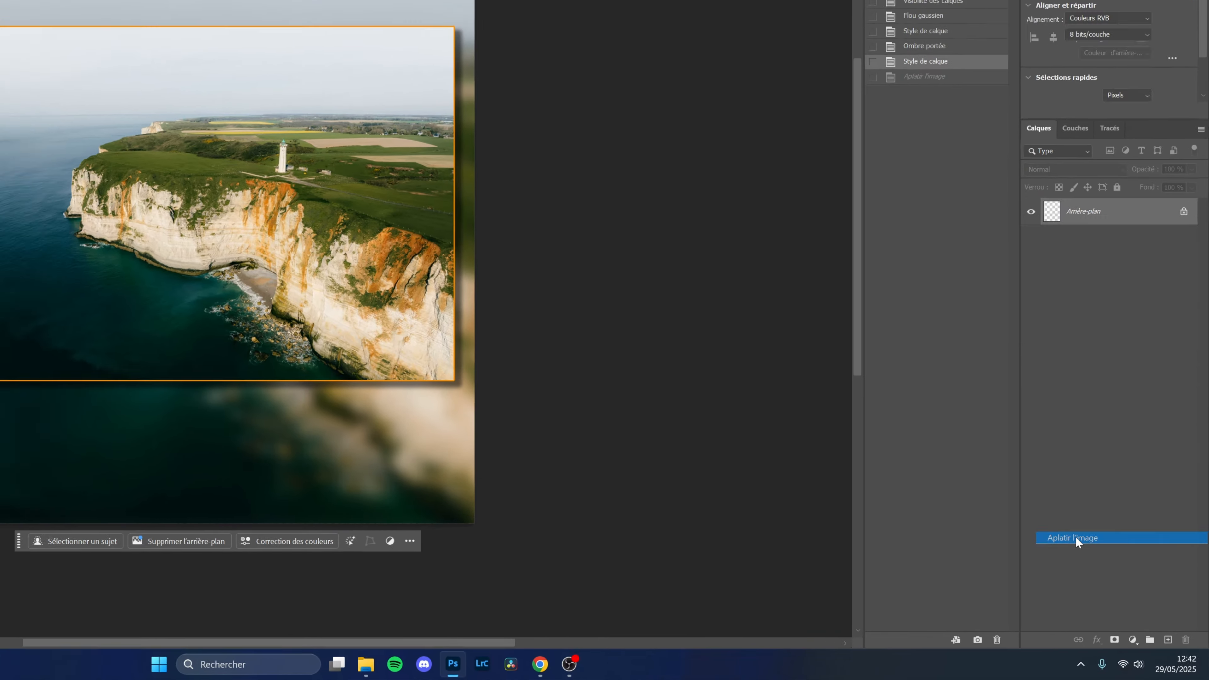
pyautogui.click(21, 5)
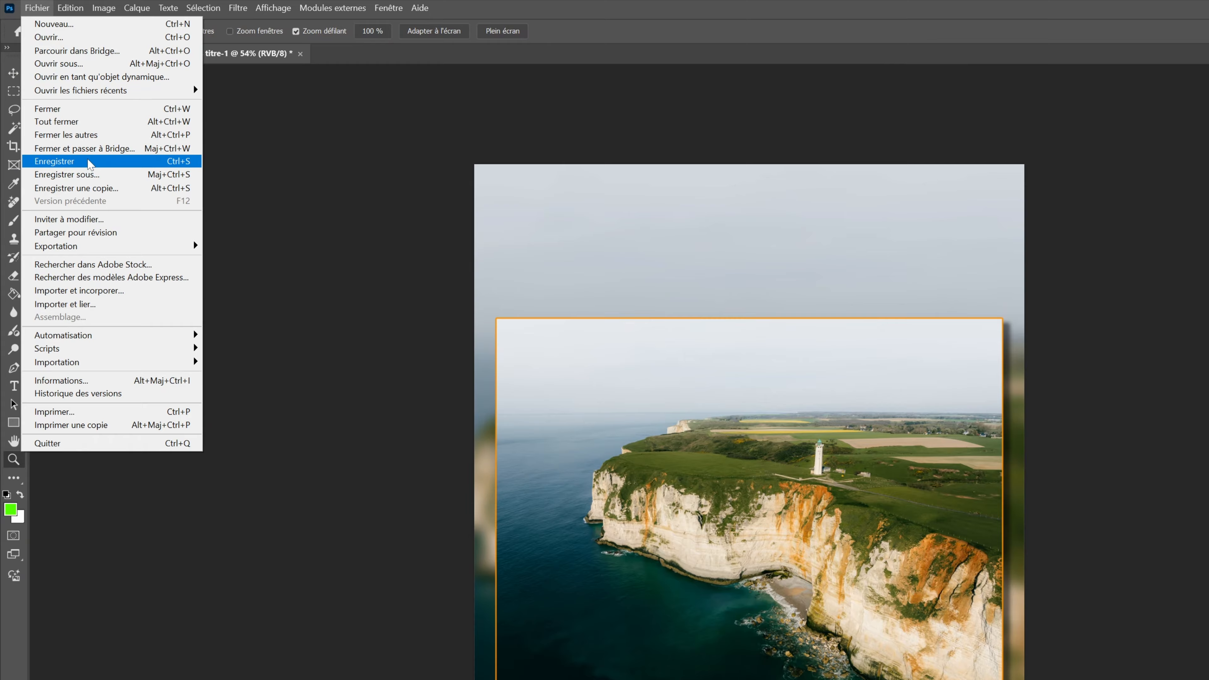
pyautogui.click(88, 160)
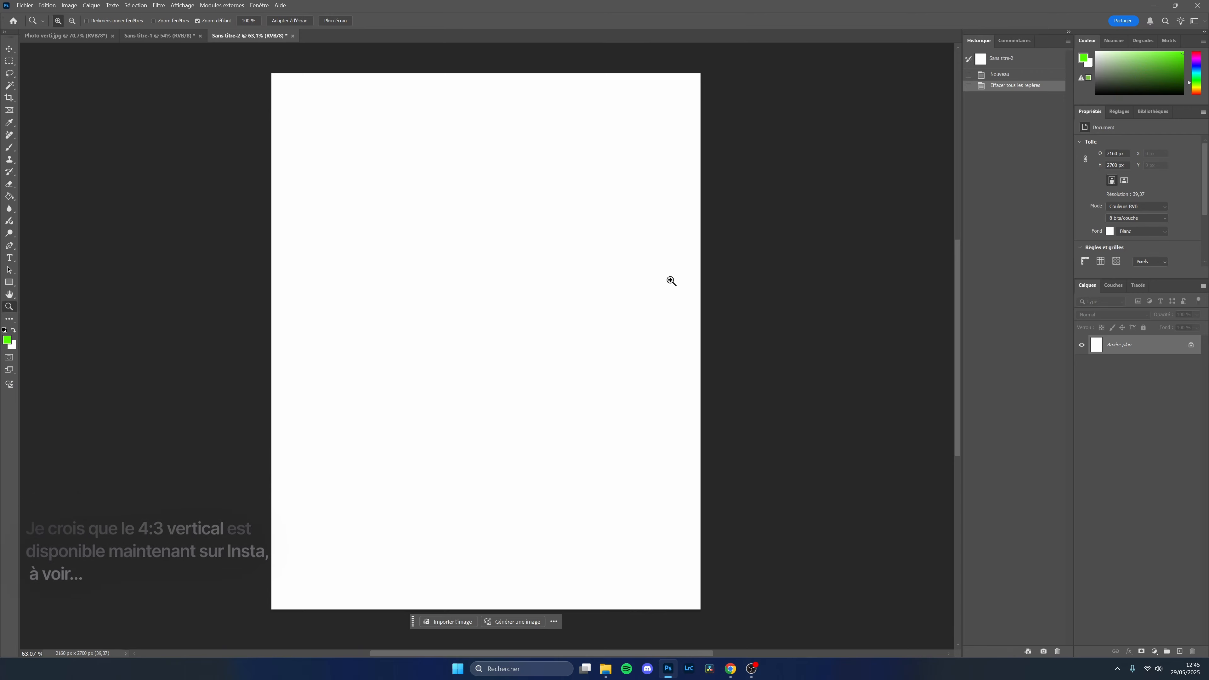
# Set up a new guide layout for the blank canvas with columns disabled and 3 rows enabled
pyautogui.click(182, 6)
pyautogui.moveTo(228, 239)
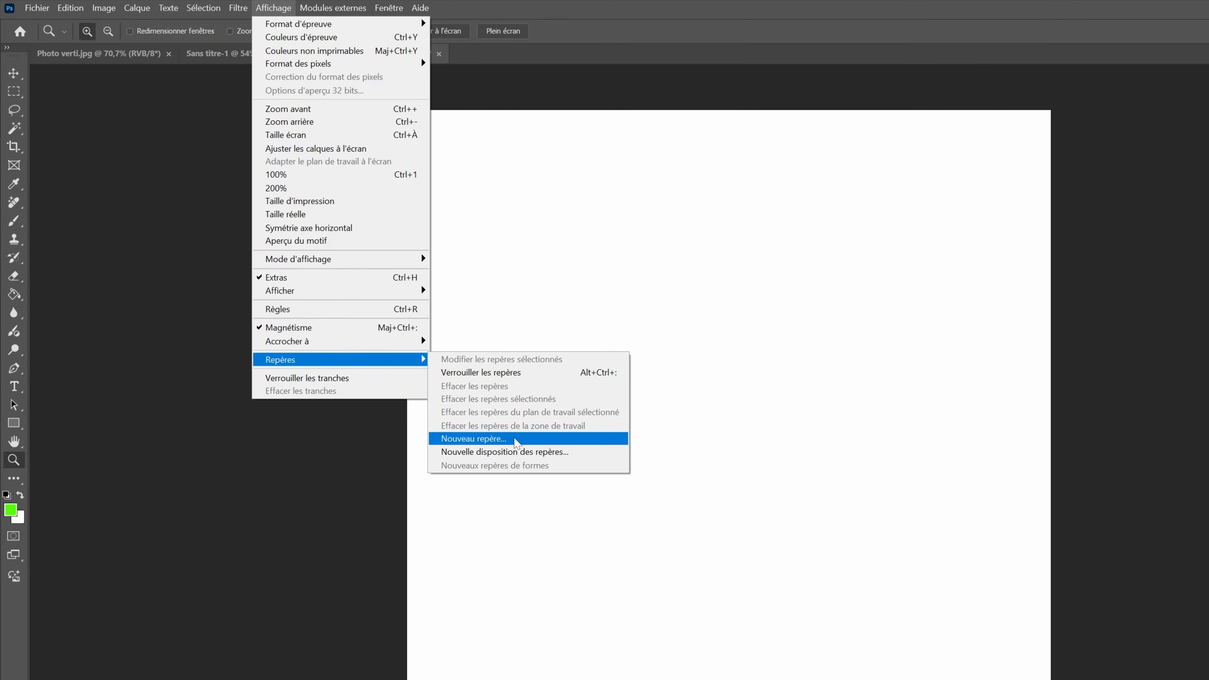
pyautogui.click(511, 450)
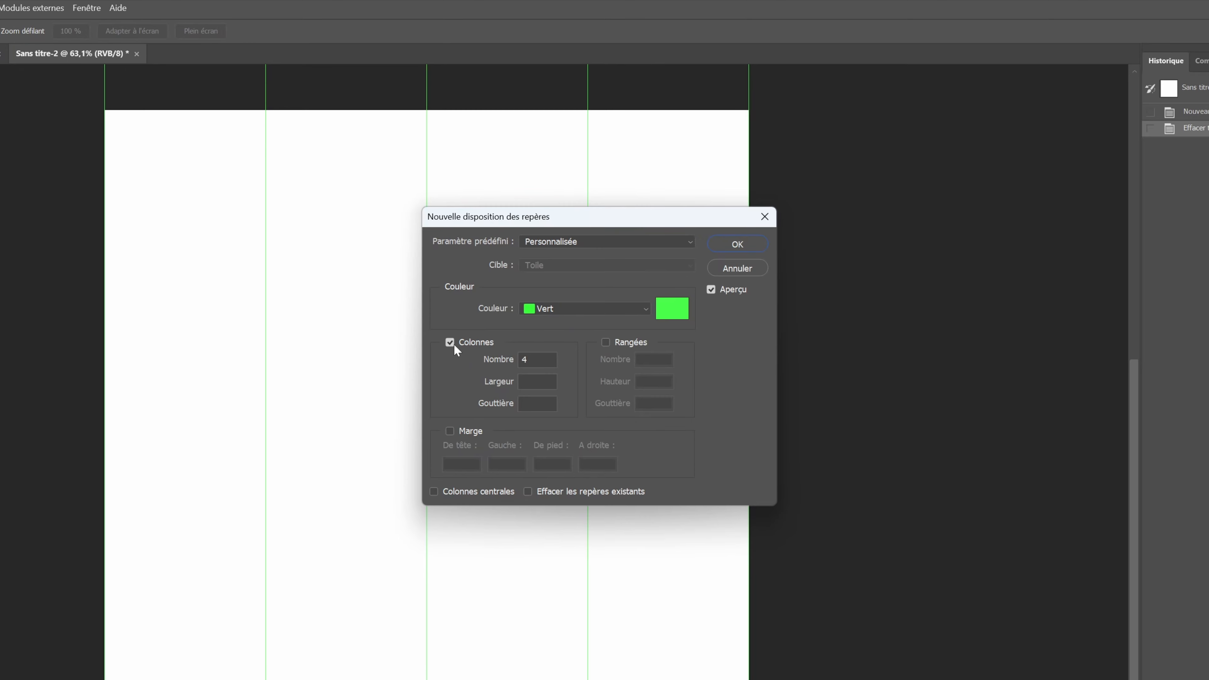
pyautogui.click(449, 342)
pyautogui.click(605, 343)
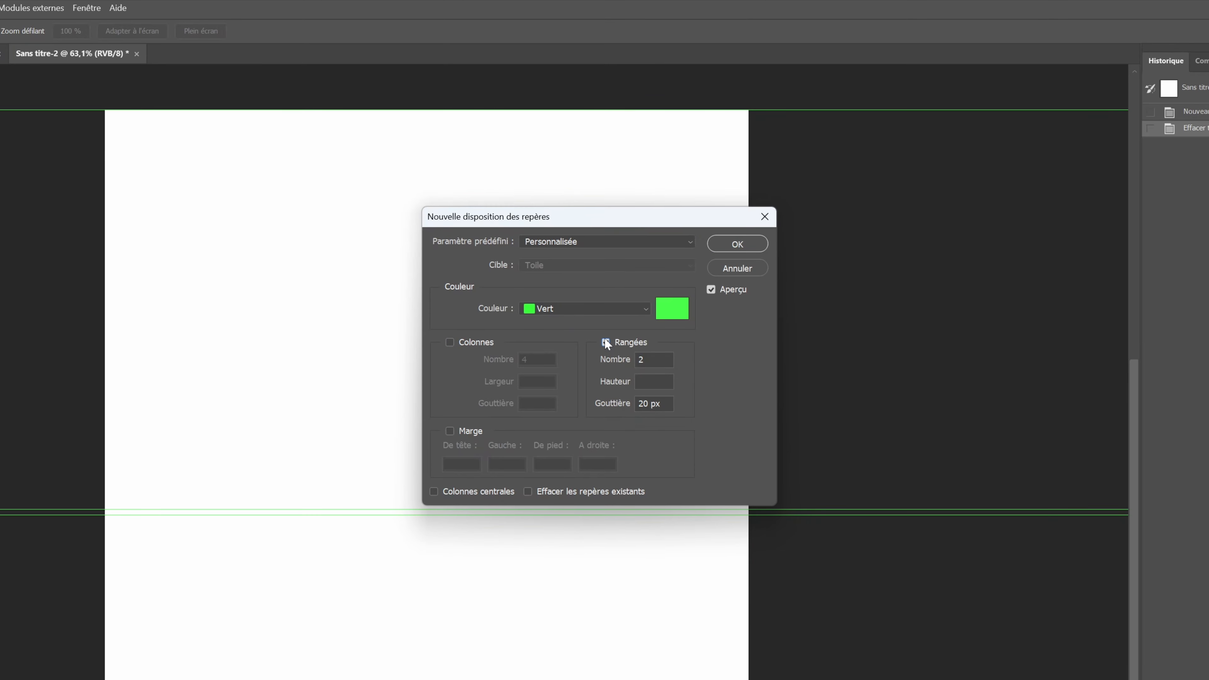
pyautogui.doubleClick(656, 360)
pyautogui.write('3')
# Set the gutter between the guide rows to 0 px and create the guides
pyautogui.moveTo(589, 408)
pyautogui.mouseDown()
pyautogui.moveTo(608, 411)
pyautogui.moveTo(601, 419)
pyautogui.mouseUp()
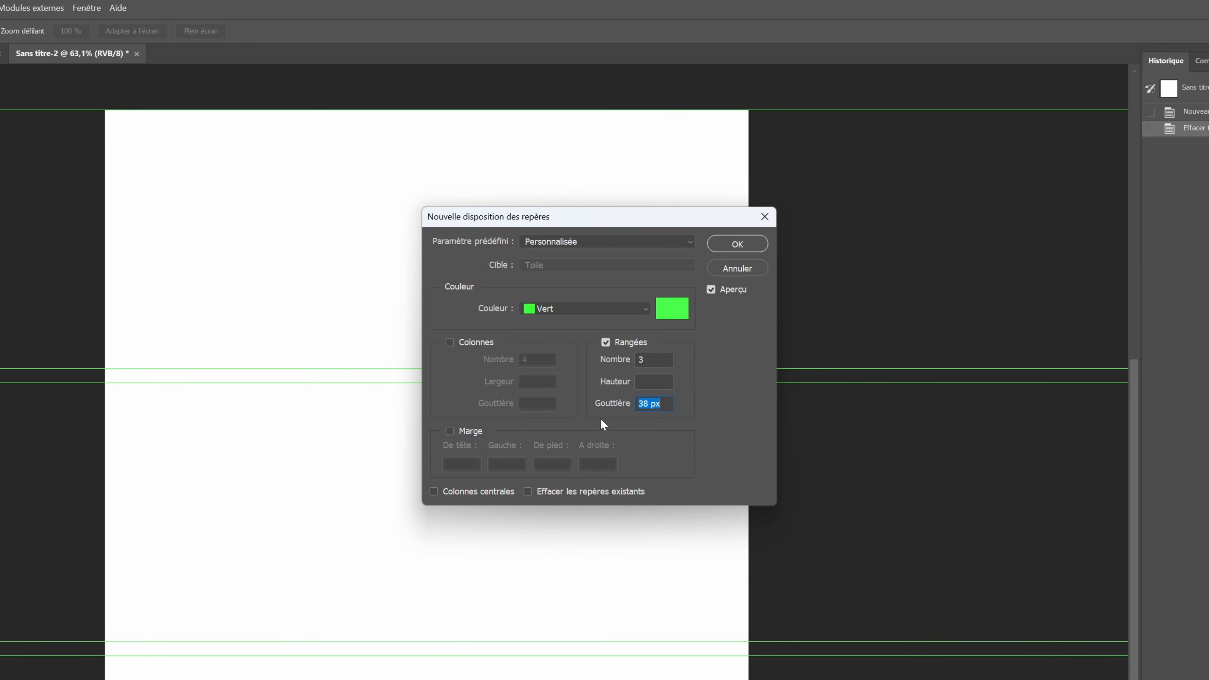
pyautogui.write('16')
pyautogui.press('Tab')
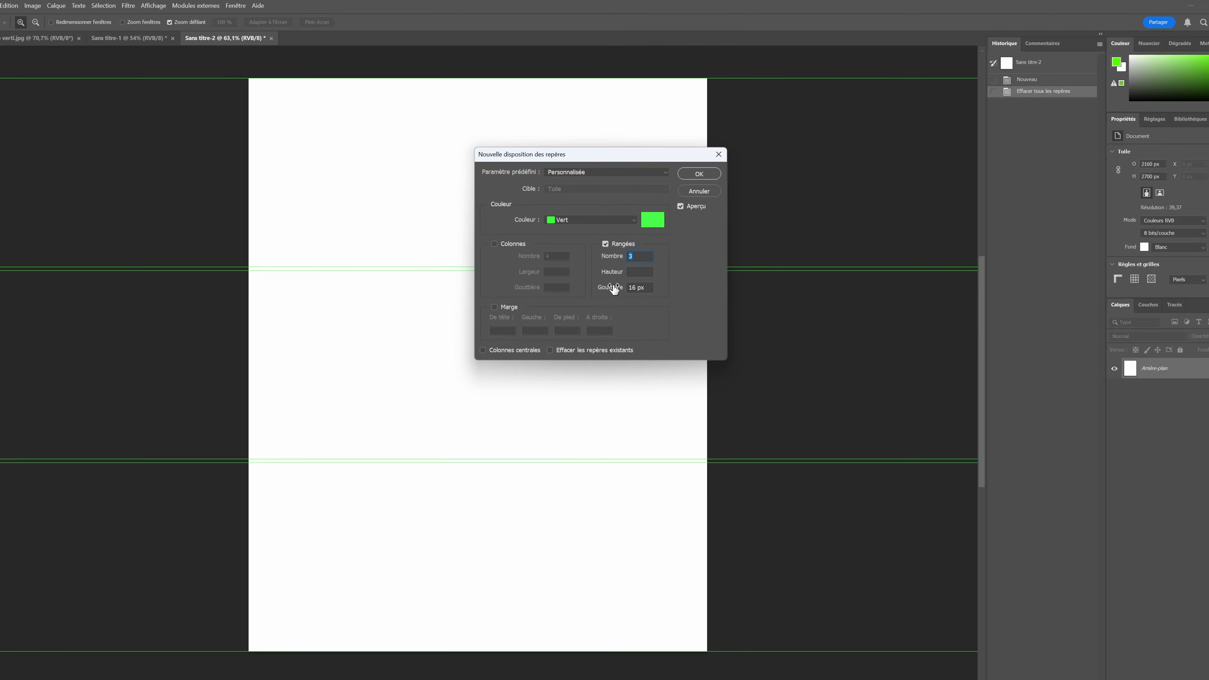
pyautogui.click(615, 405)
pyautogui.write('0')
pyautogui.press('Tab')
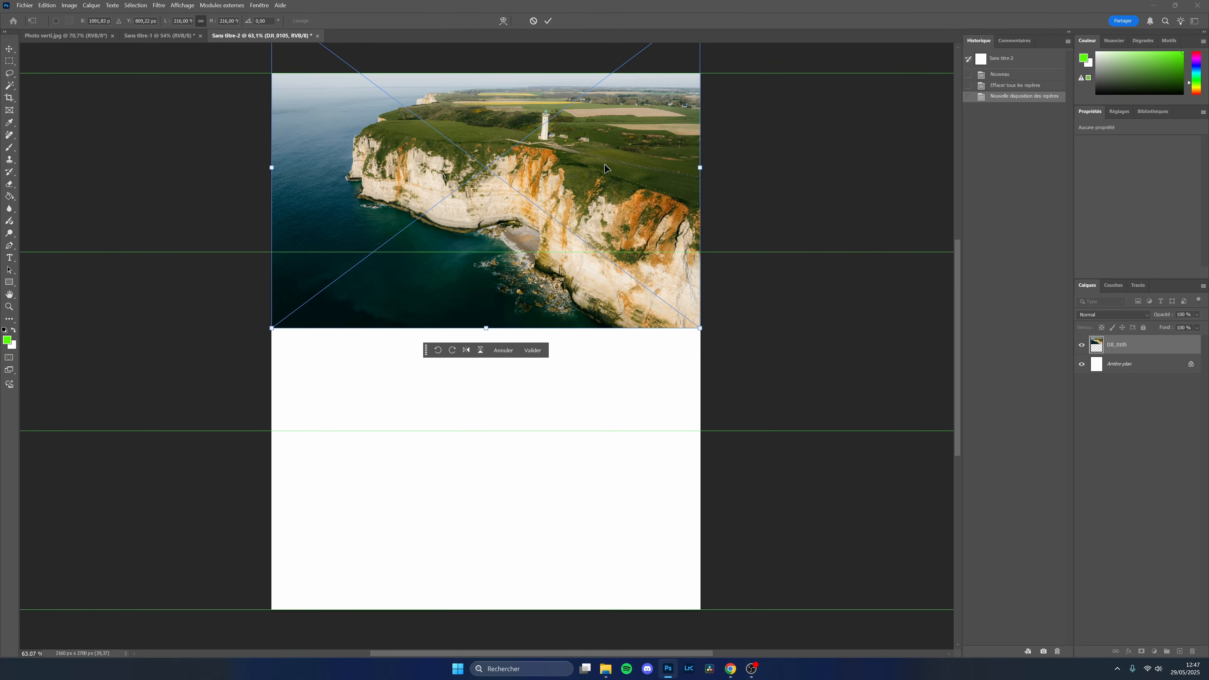
# Adjust the vertical position of the cliff photo DJI_0105 so the lighthouse sits within the upper third, and commit the placement
pyautogui.moveTo(636, 190)
pyautogui.mouseDown()
pyautogui.moveTo(626, 181)
pyautogui.moveTo(640, 200)
pyautogui.moveTo(635, 191)
pyautogui.mouseUp()
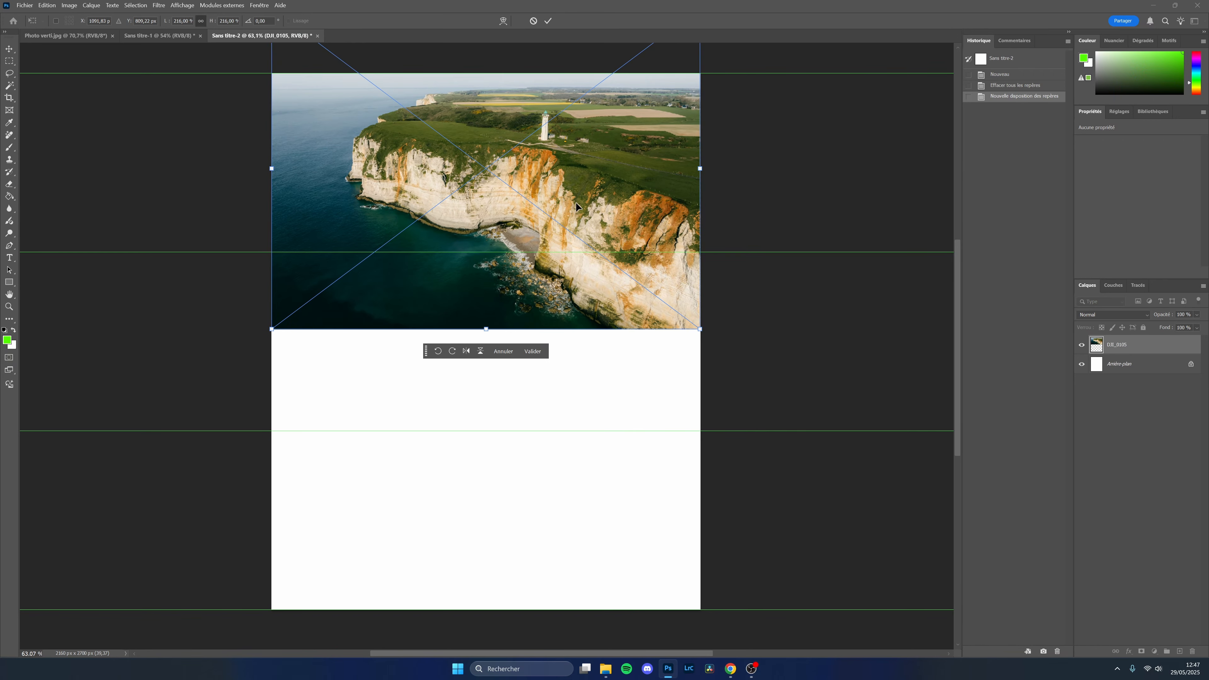
pyautogui.hotkey('shift', 'Down')
pyautogui.hotkey('shift', 'Down')
pyautogui.hotkey('shift', 'Down')
pyautogui.hotkey('shift', 'Down')
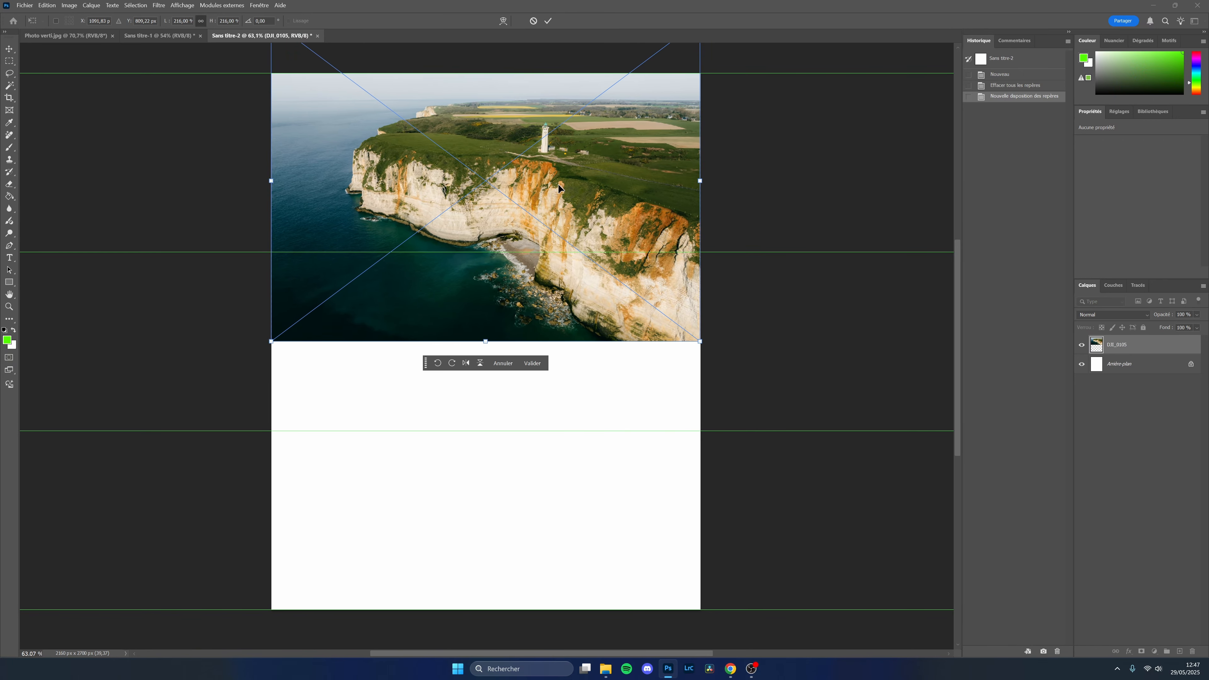
pyautogui.moveTo(581, 184); pyautogui.dragTo(595, 173)
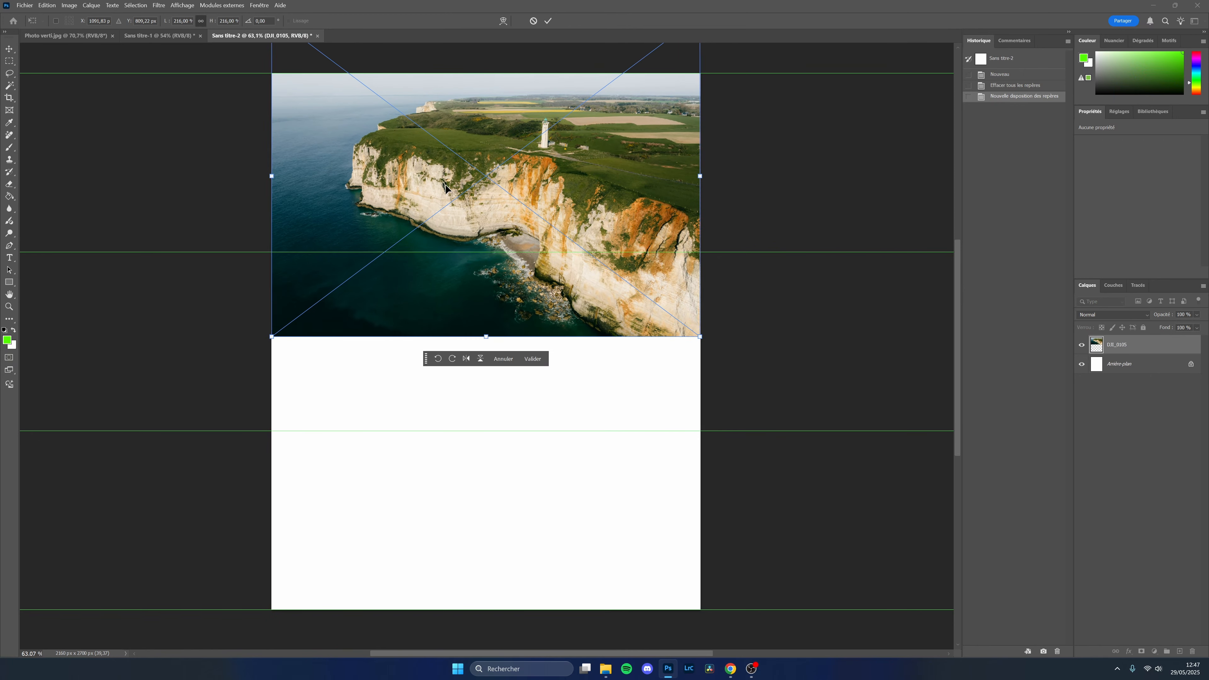
pyautogui.click(587, 167)
pyautogui.click(532, 358)
pyautogui.press('z')
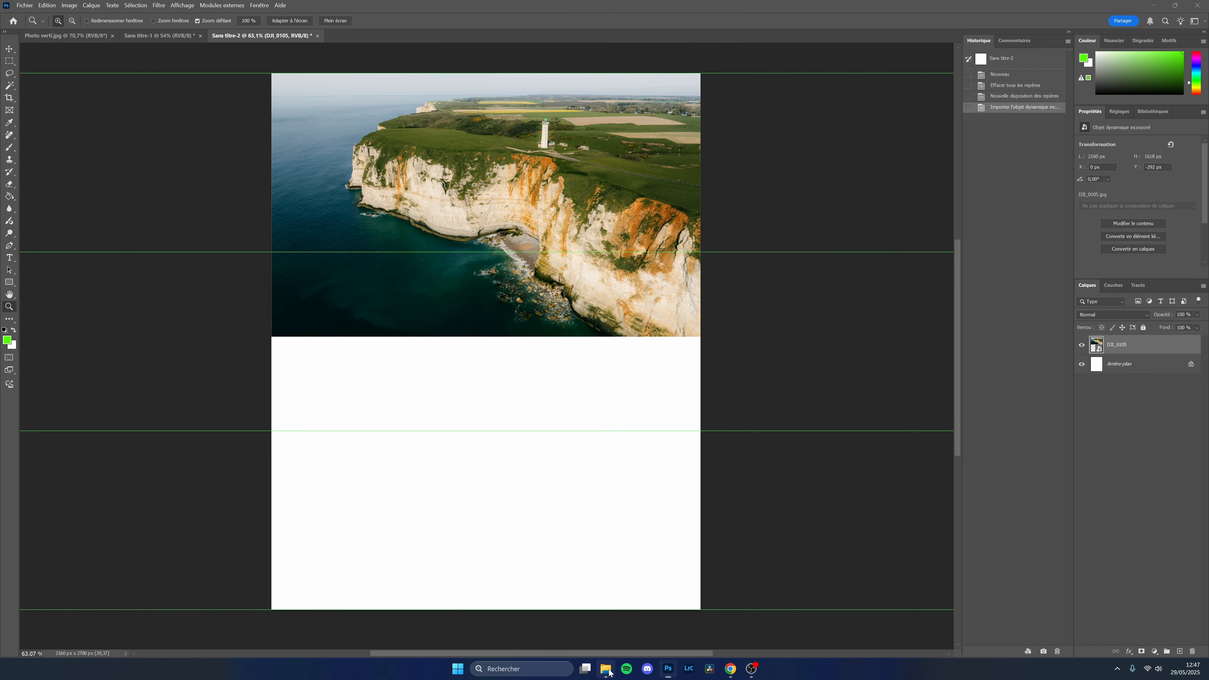
# Import the green hillside photo DSC04657, scale it to the full canvas width of 2160 px, and place it over the lowest row
pyautogui.click(609, 672)
pyautogui.moveTo(570, 344); pyautogui.dragTo(301, 399)
pyautogui.moveTo(484, 376); pyautogui.dragTo(491, 547)
pyautogui.moveTo(620, 508); pyautogui.dragTo(702, 512)
pyautogui.moveTo(366, 508); pyautogui.dragTo(271, 499)
pyautogui.moveTo(463, 543); pyautogui.dragTo(464, 561)
pyautogui.press('Return')
# Import the forest-path photo DSC06317, fitted to the full canvas width of 2160 px and centred over the middle row, and commit it
pyautogui.click(606, 669)
pyautogui.scroll(3, 756, 357)
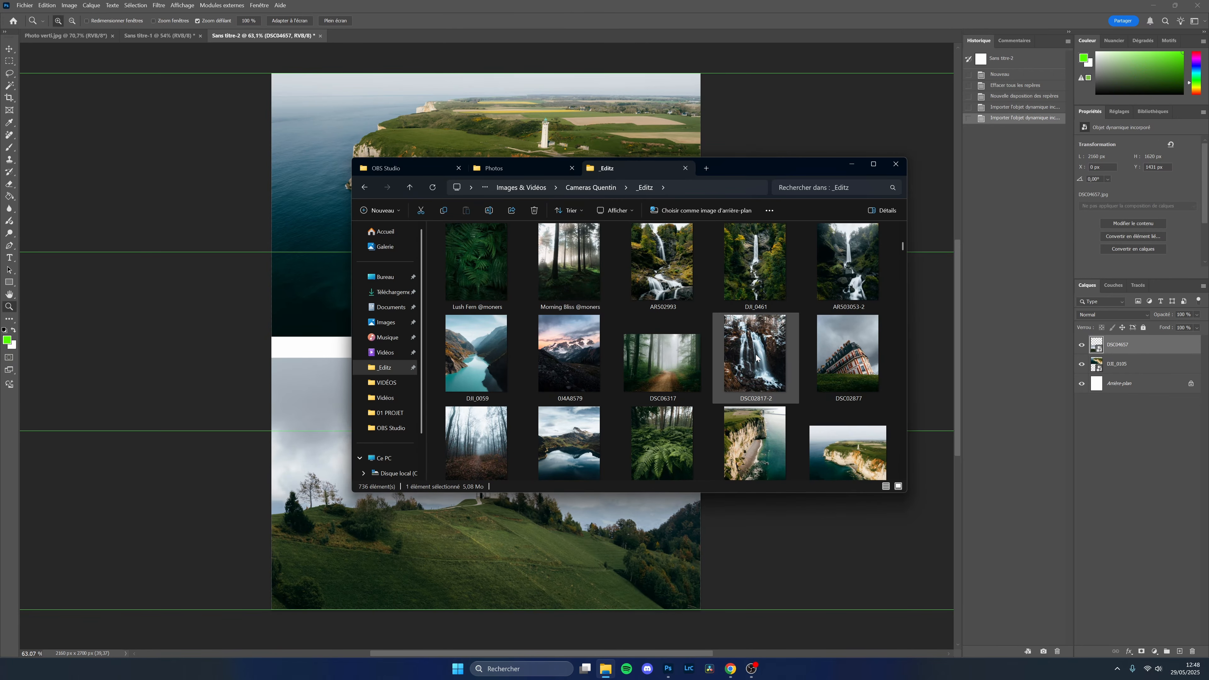
pyautogui.moveTo(661, 362); pyautogui.dragTo(190, 152)
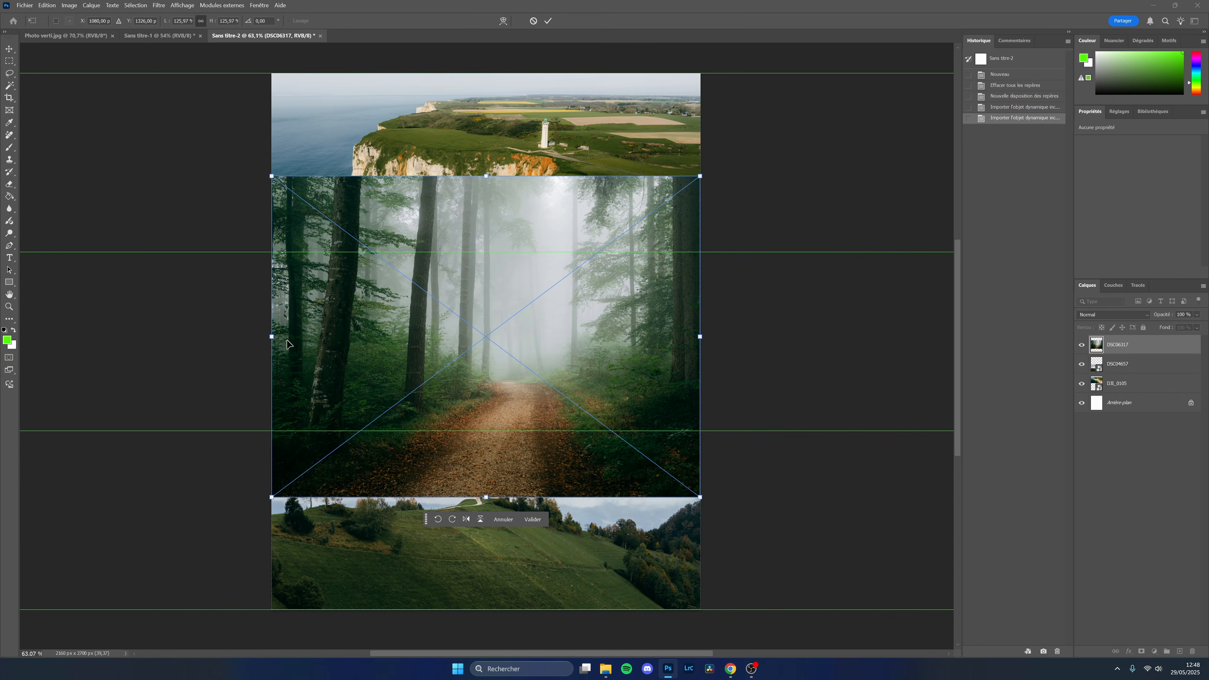
pyautogui.press('Return')
pyautogui.press('z')
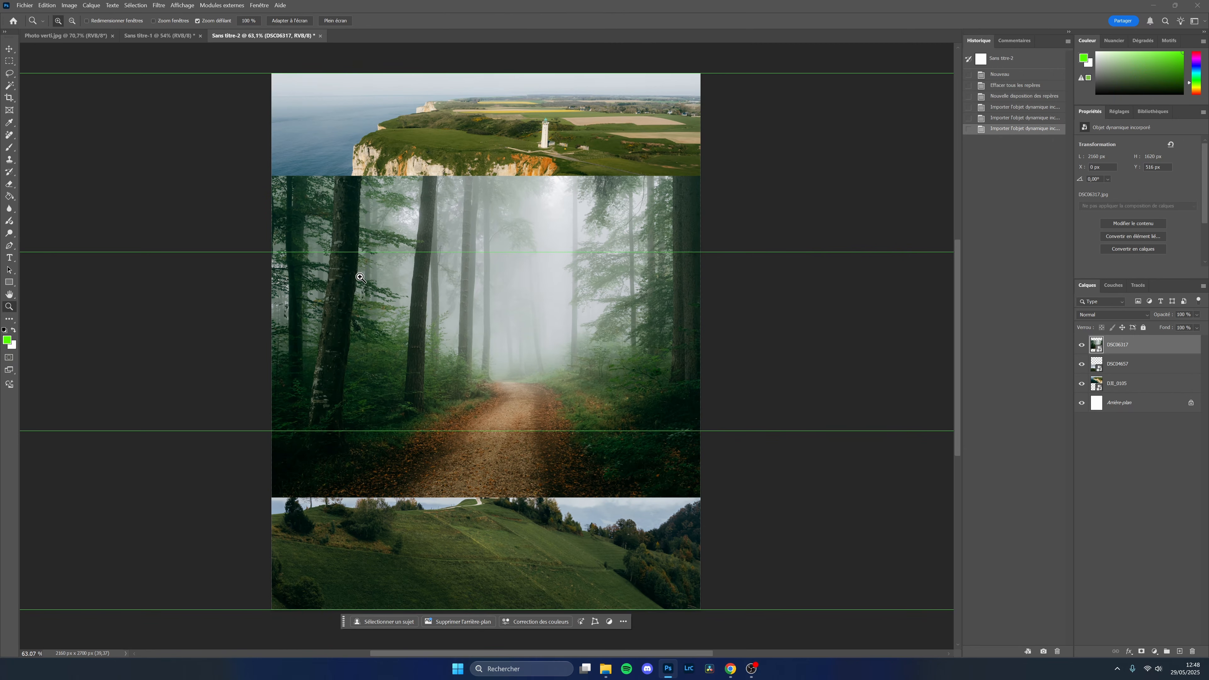
# Check that snapping is enabled and make a 2160 × 900 px rectangular selection over the uppermost row between the guides
pyautogui.click(184, 6)
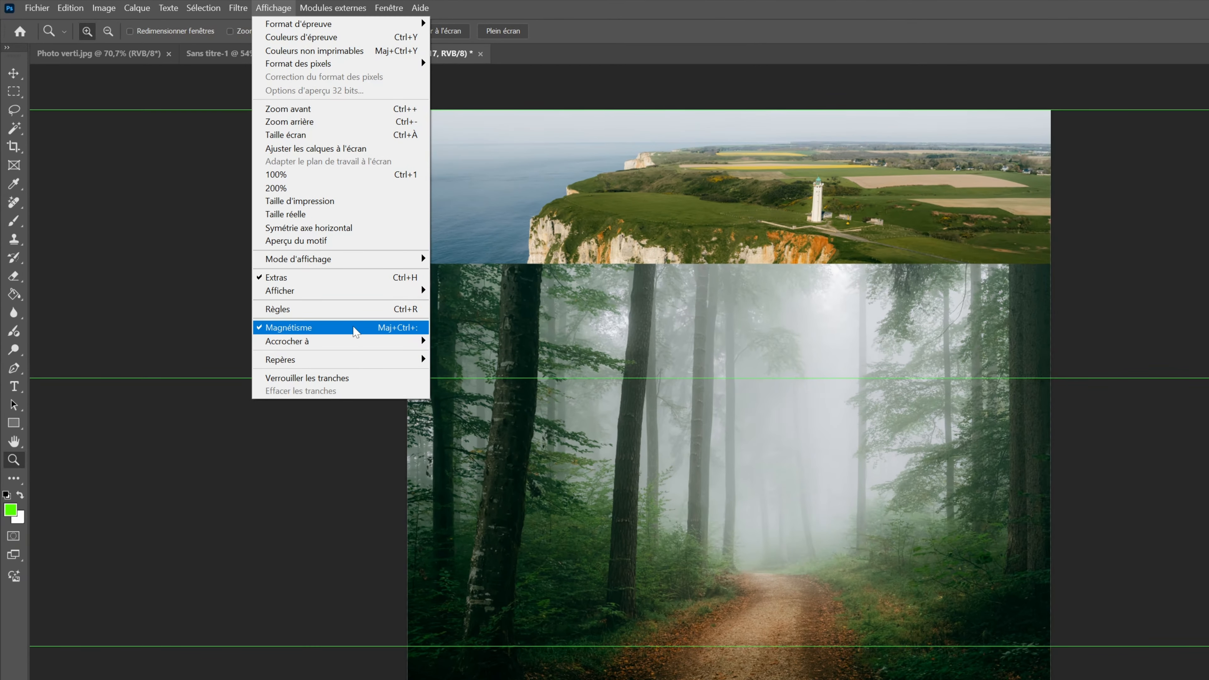
pyautogui.click(1196, 254)
pyautogui.press('m')
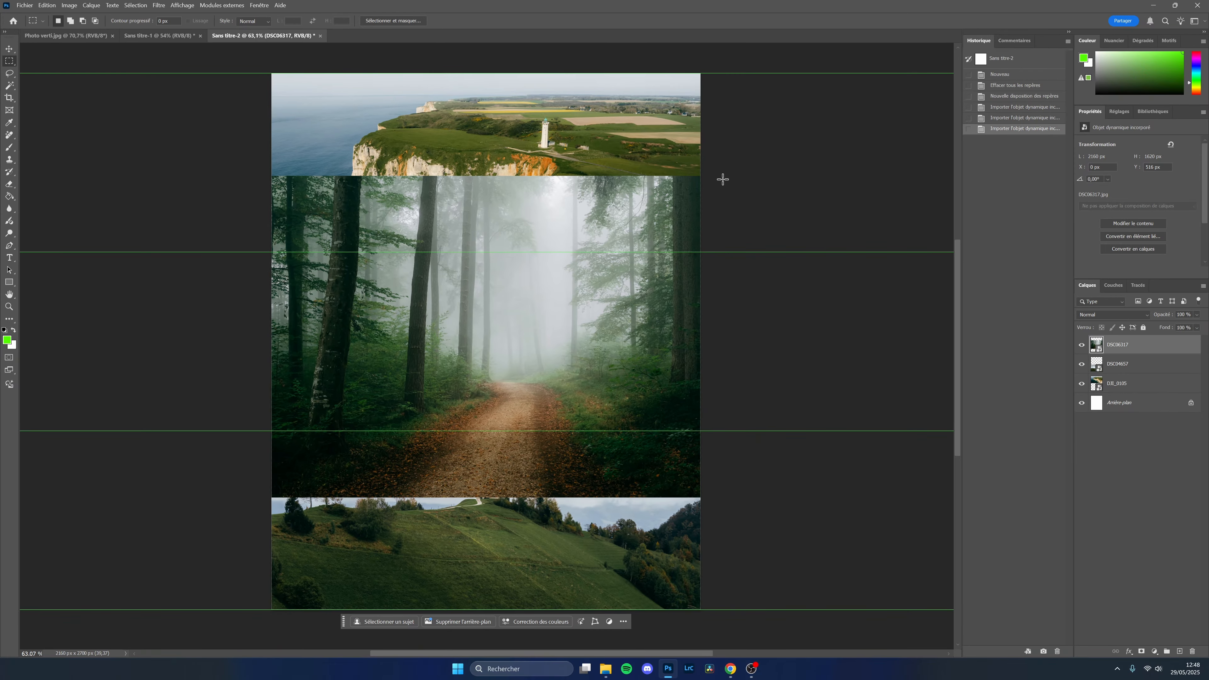
pyautogui.moveTo(266, 72); pyautogui.dragTo(403, 124)
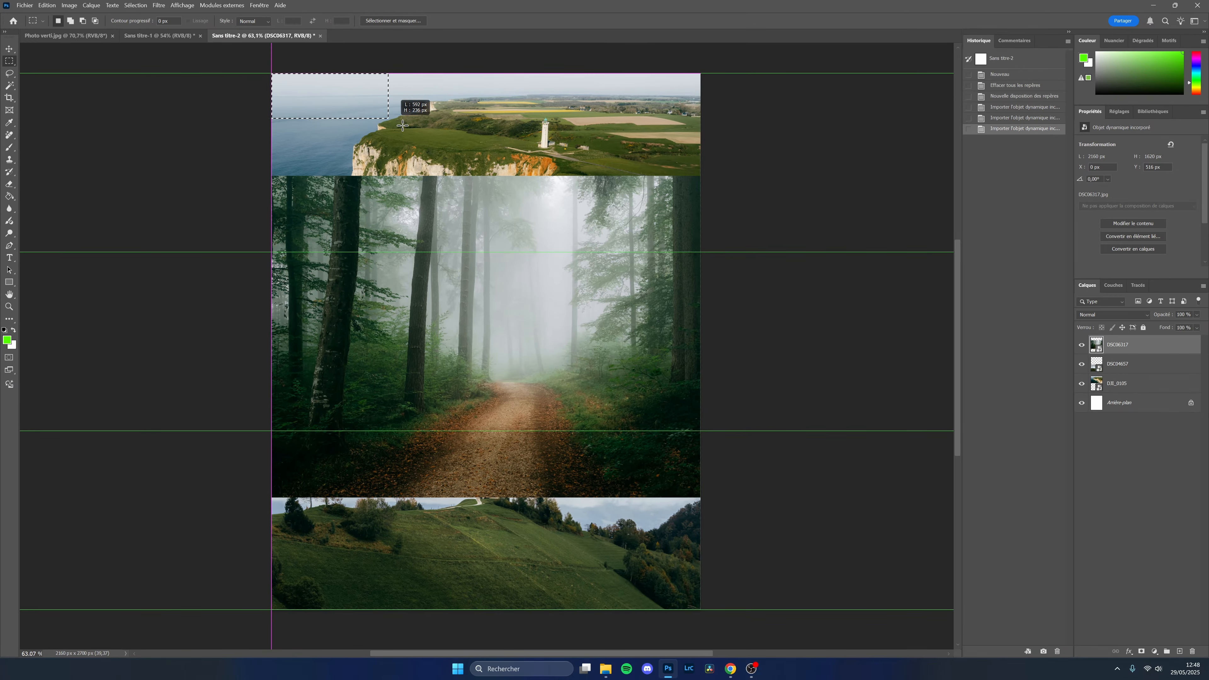
pyautogui.moveTo(683, 208); pyautogui.dragTo(738, 252)
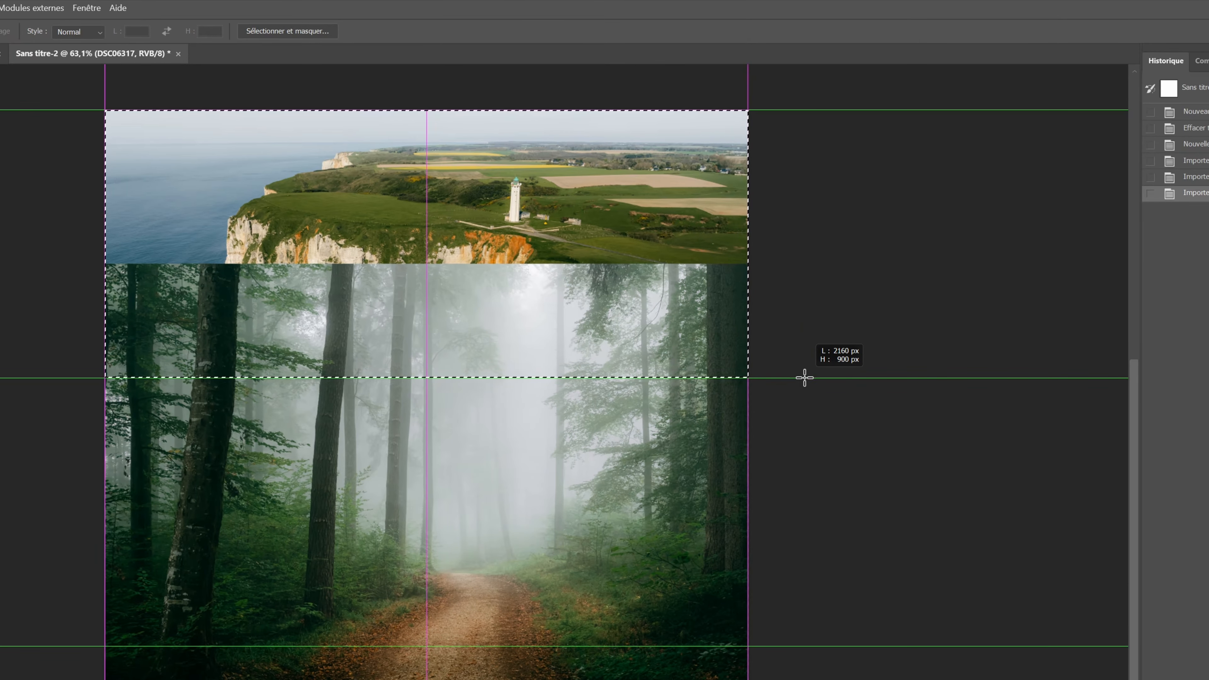
pyautogui.moveTo(805, 377); pyautogui.dragTo(779, 377)
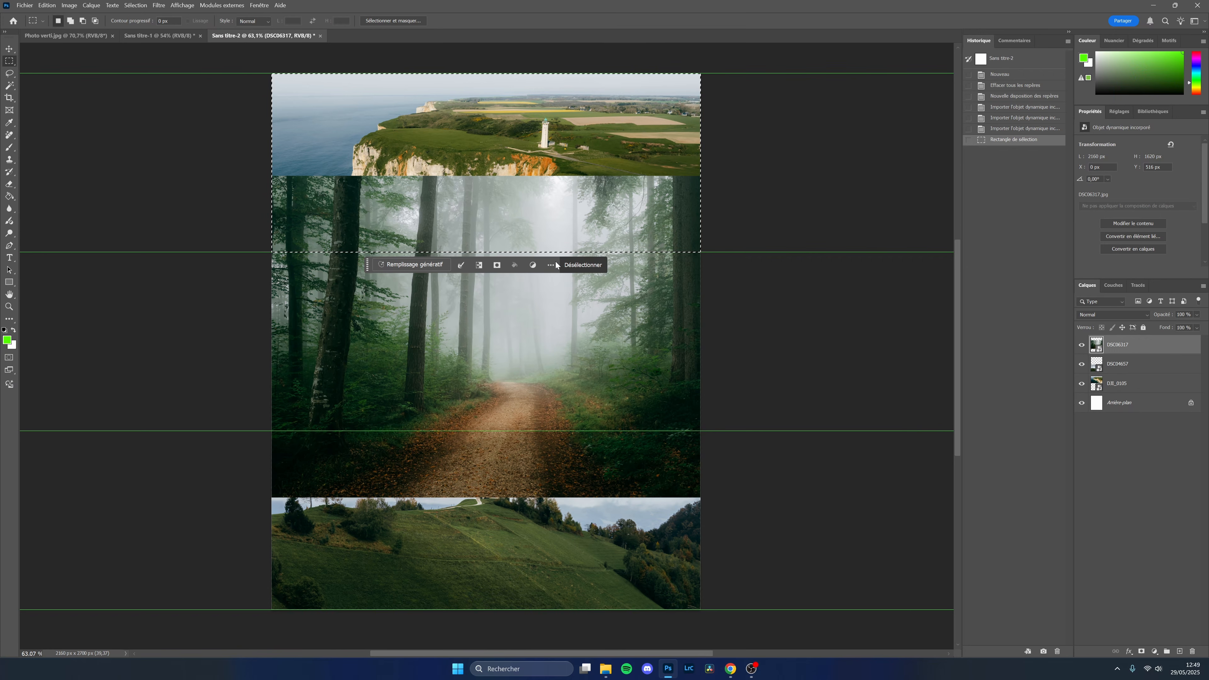
# Rasterize the forest layer DSC06317 and erase its part inside the uppermost row's selection with the Eraser
pyautogui.press('e')
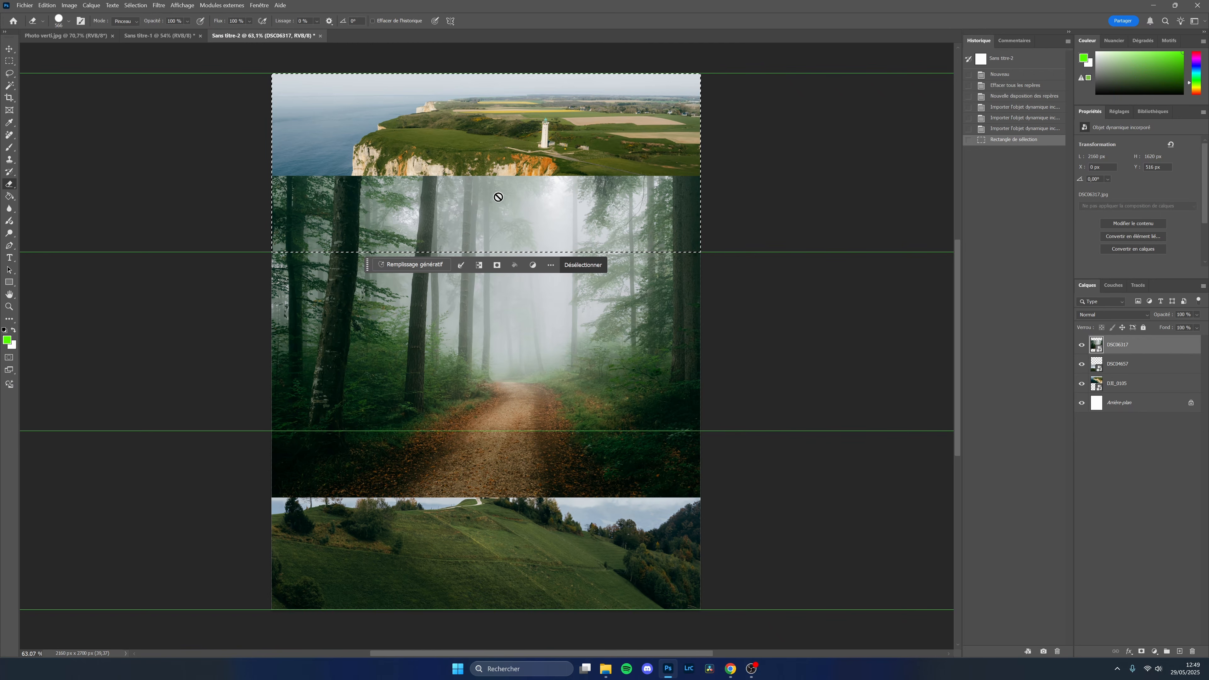
pyautogui.click(498, 197)
pyautogui.press('Return')
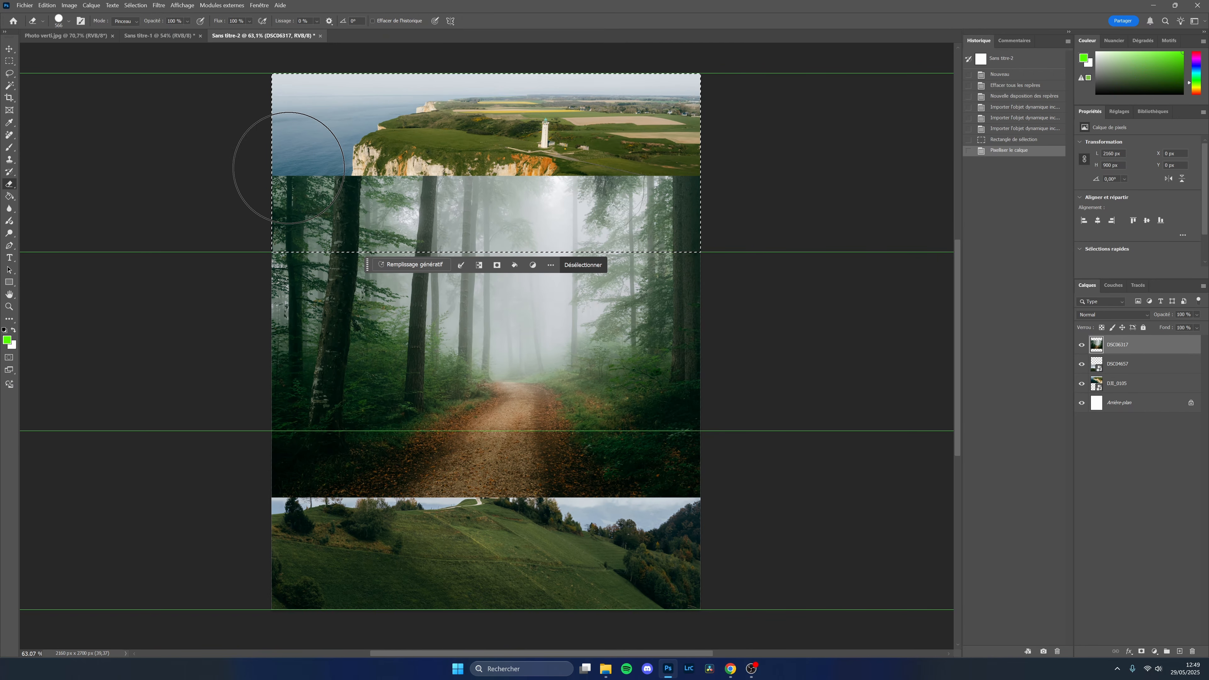
pyautogui.press('Delete')
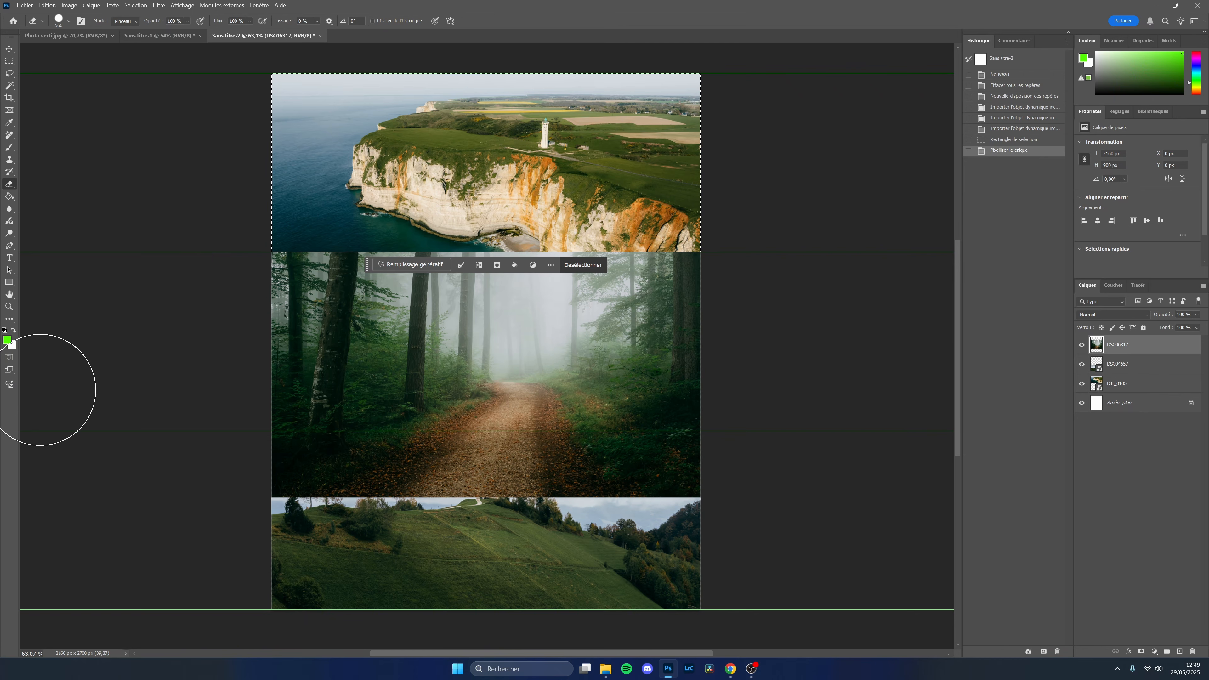
pyautogui.moveTo(179, 348); pyautogui.dragTo(320, 96)
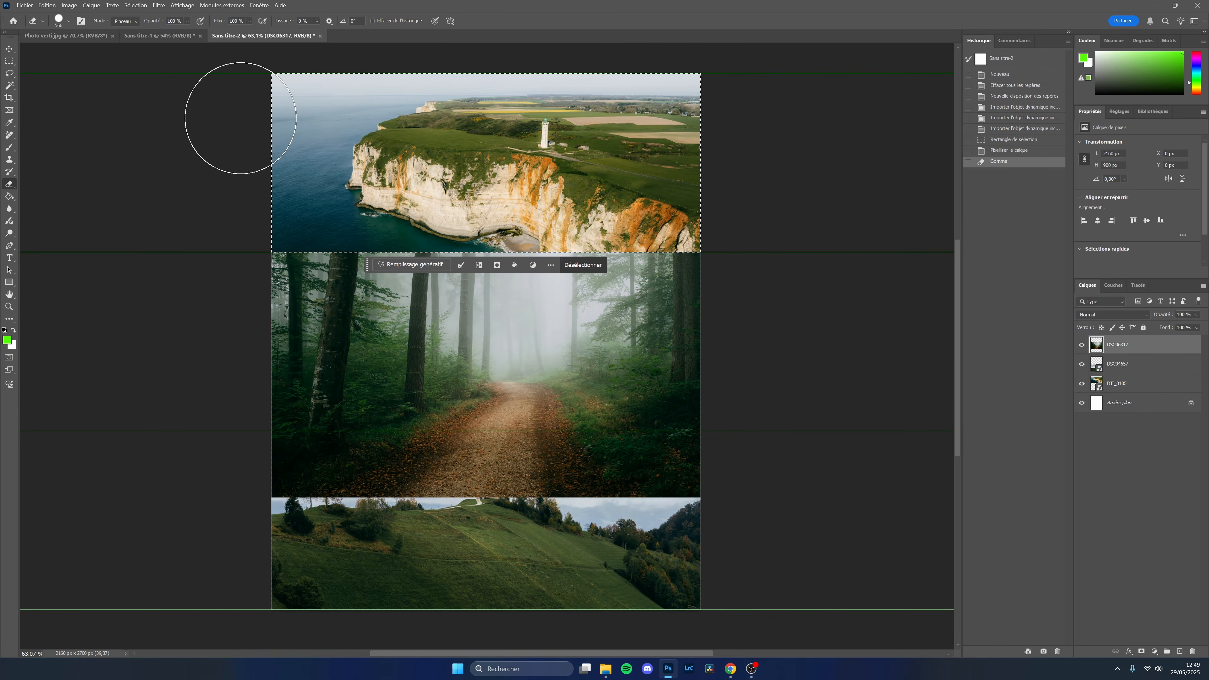
pyautogui.moveTo(323, 203); pyautogui.dragTo(831, 229)
# Select the lowest row along the guides, erase the forest photo's overflow inside it, and clear the selection
pyautogui.press('m')
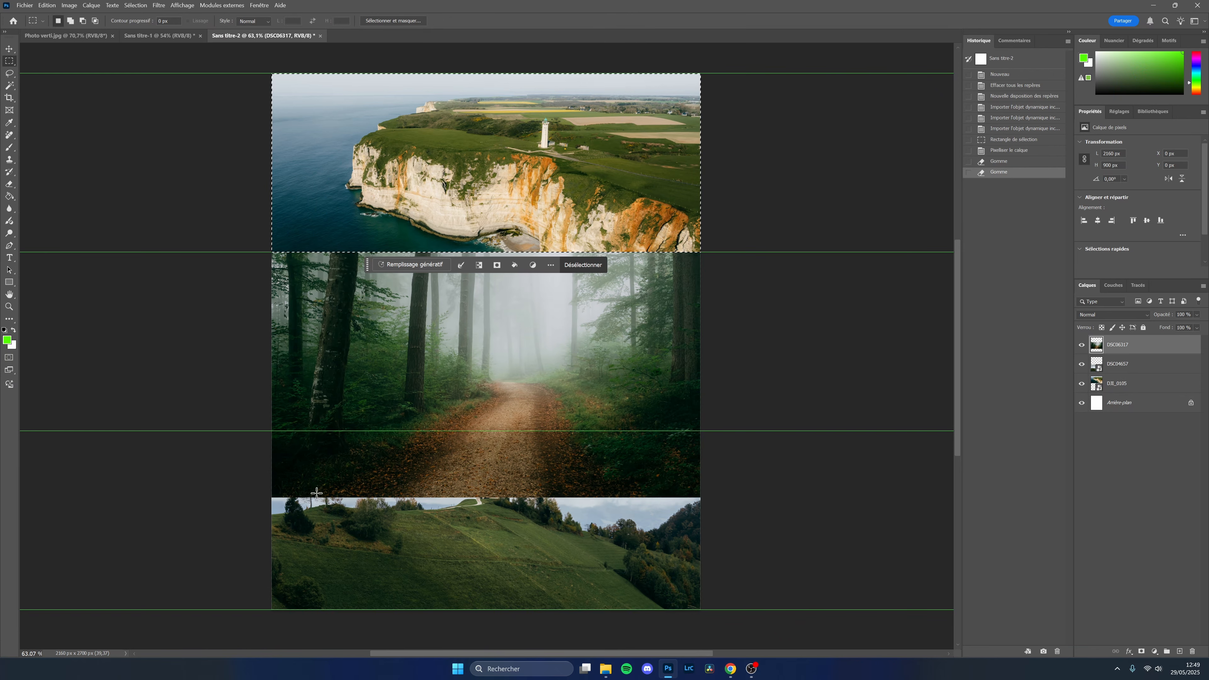
pyautogui.press('e')
pyautogui.moveTo(269, 437)
pyautogui.mouseDown()
pyautogui.moveTo(701, 610)
pyautogui.moveTo(701, 480)
pyautogui.moveTo(283, 405)
pyautogui.moveTo(801, 512)
pyautogui.moveTo(418, 376)
pyautogui.mouseUp()
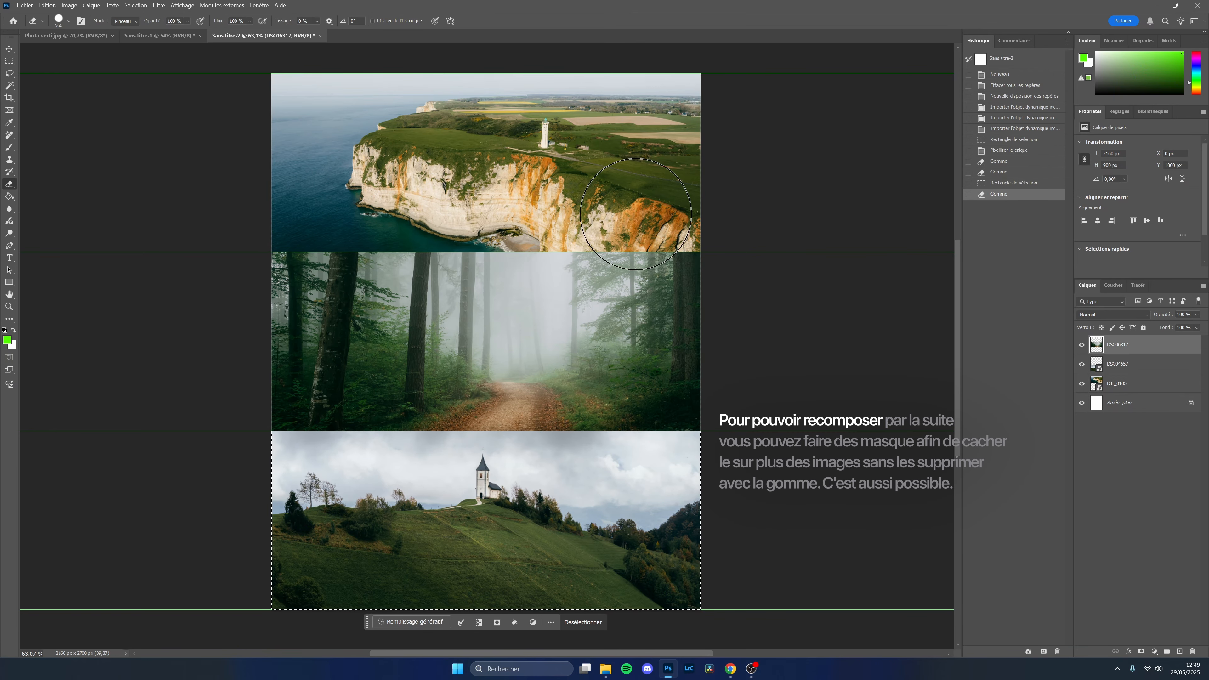
pyautogui.hotkey('alt', '[')
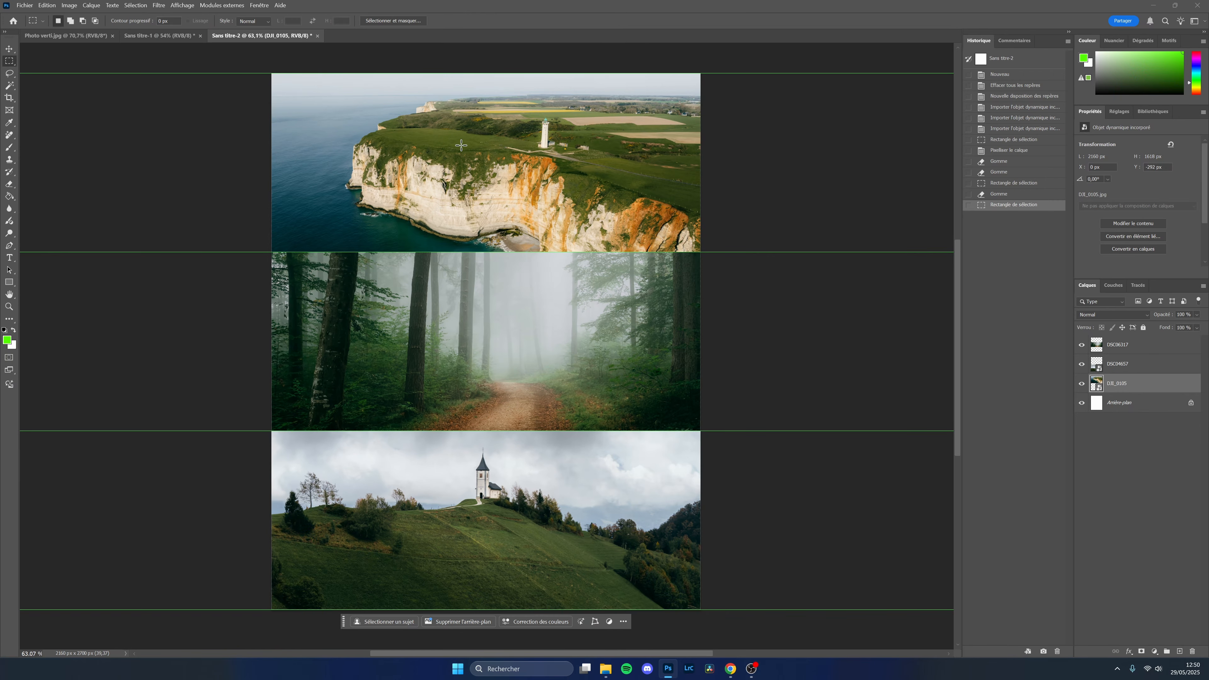
# Clear all guides from the canvas and flatten the three-photo composition into a single background layer
pyautogui.click(181, 7)
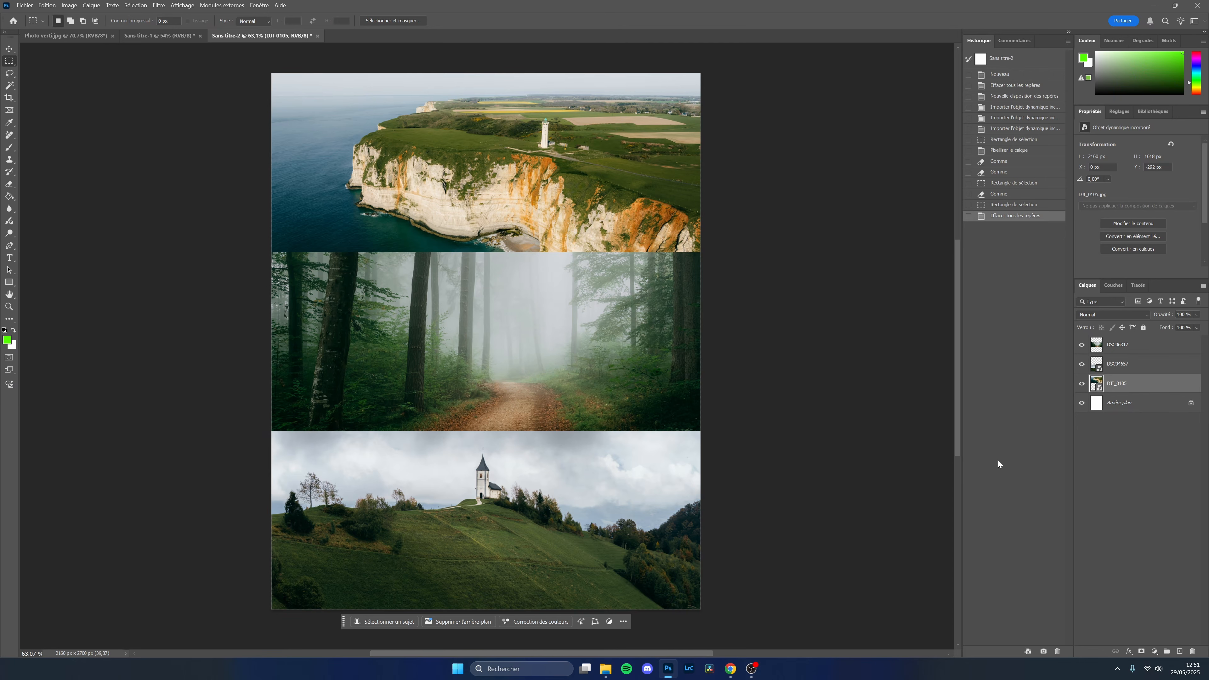
pyautogui.rightClick(1131, 409)
pyautogui.click(1137, 504)
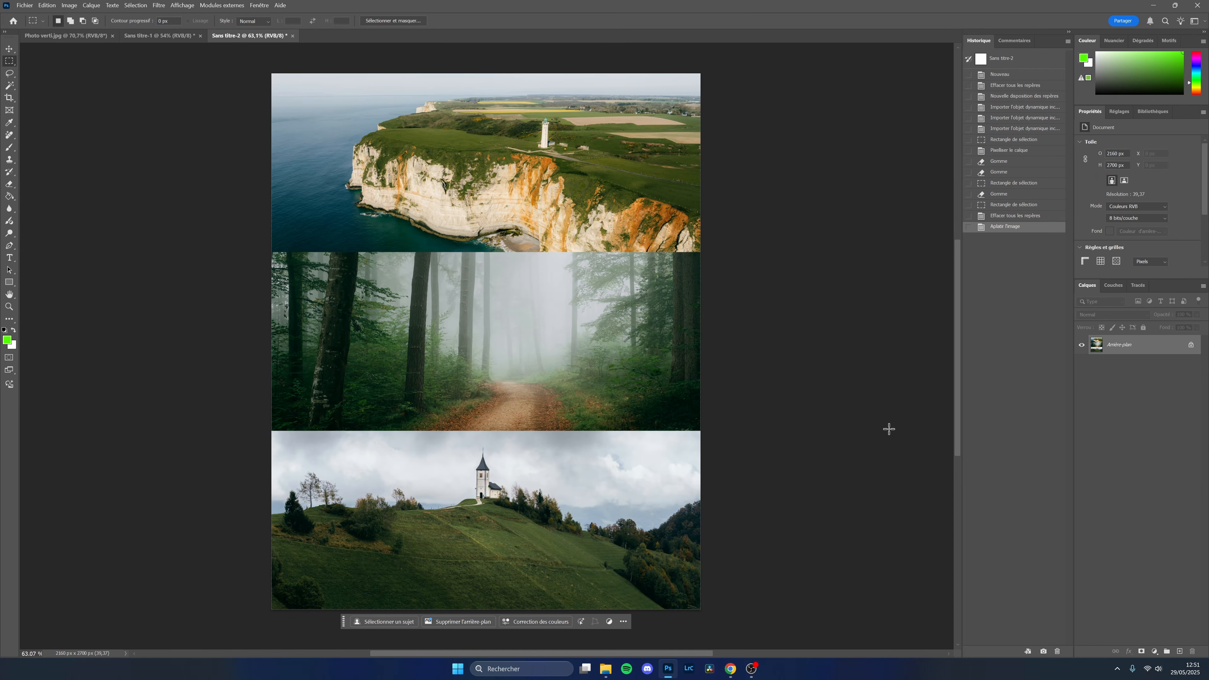